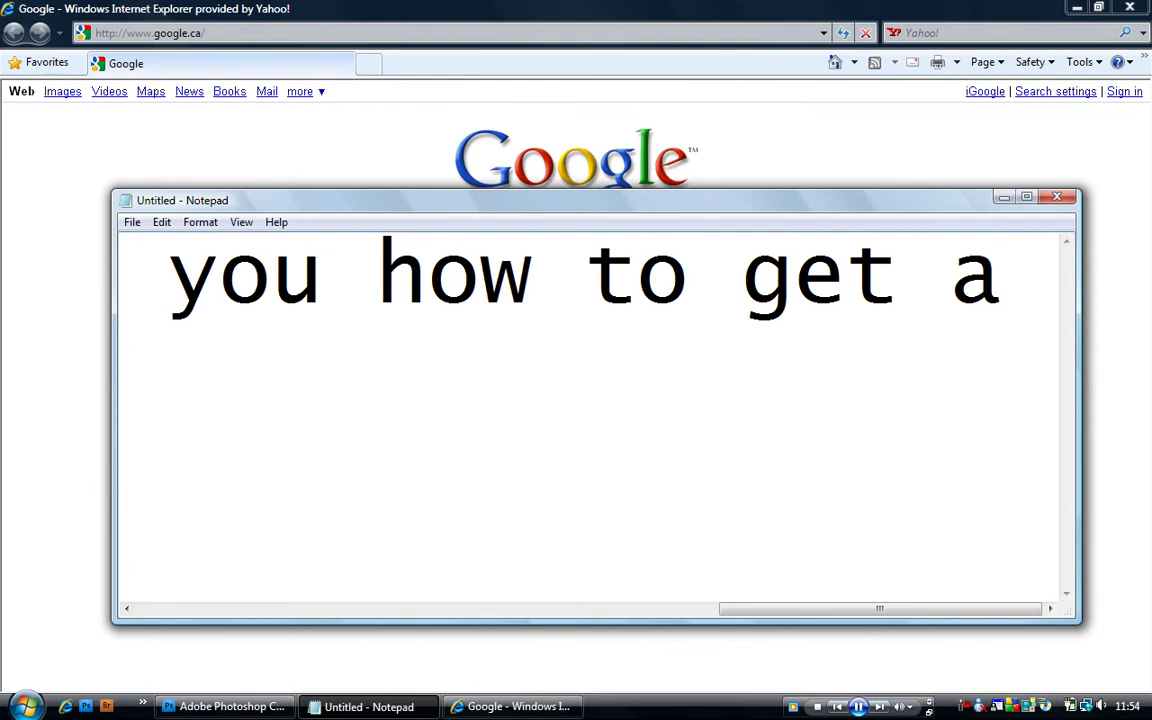
- Continue the Notepad intro message with "windows XP theme for windwso vista"
type("windows XP the")
type("me for ")
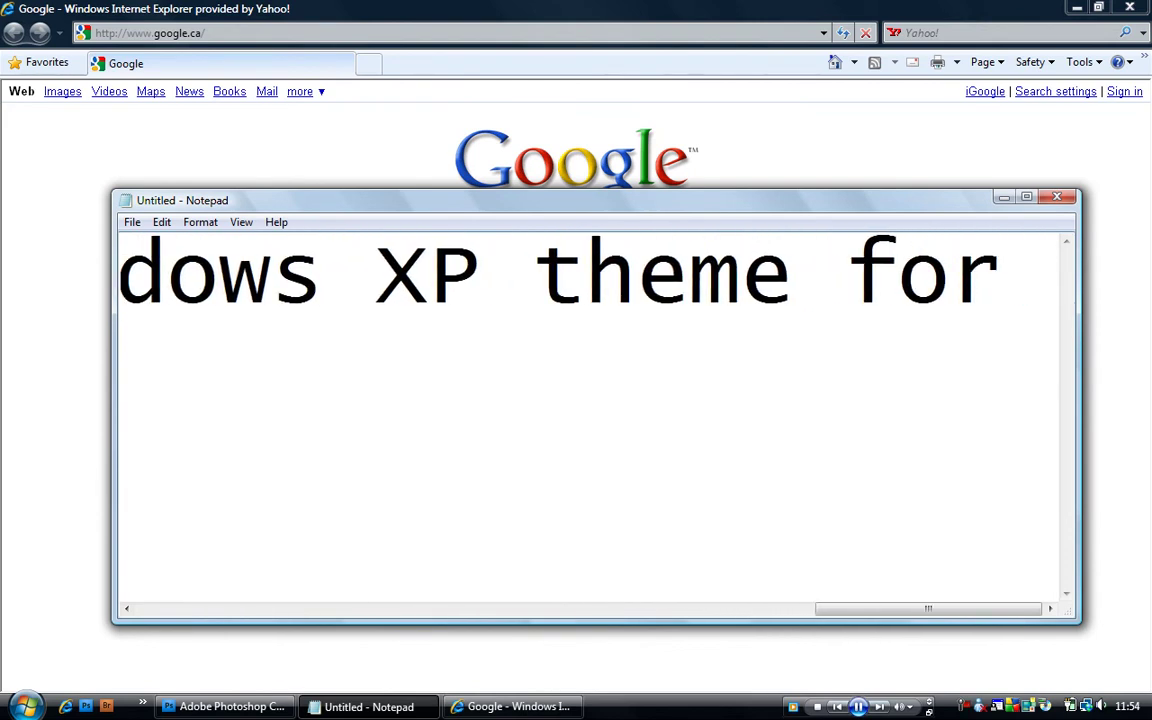
type("windwso vista")
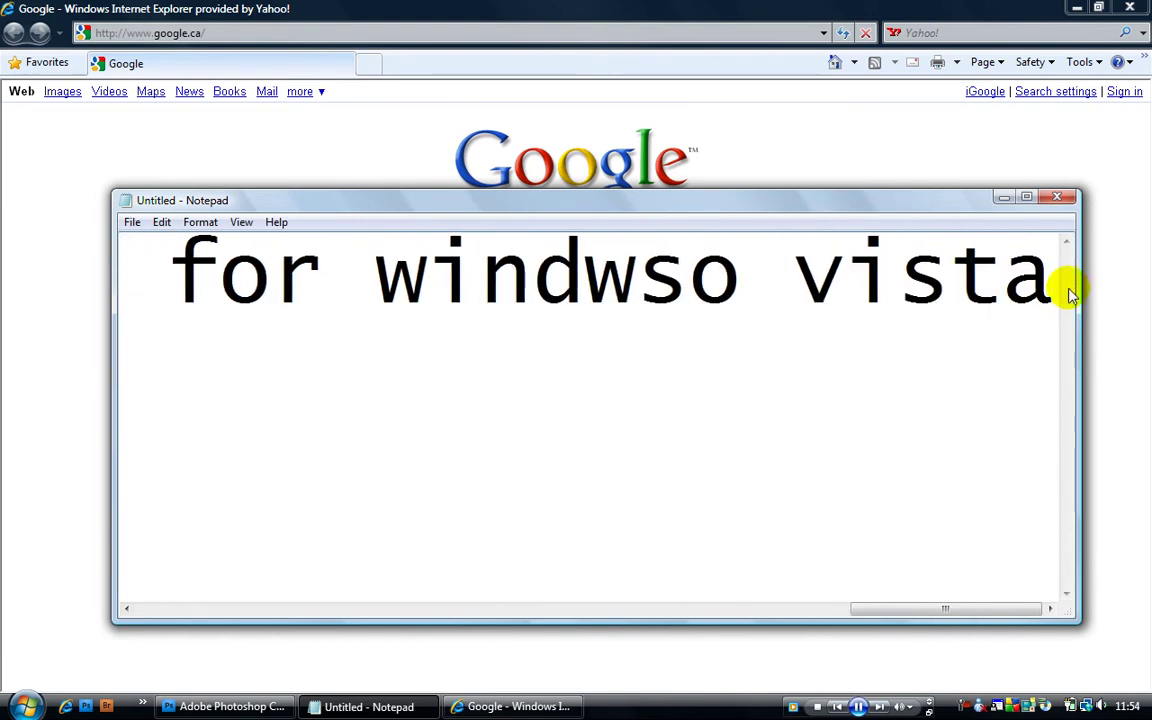
- Clear the whole intro message and write "Firlst go to;" as the new note
left_click_drag(1047, 290, 3, 253)
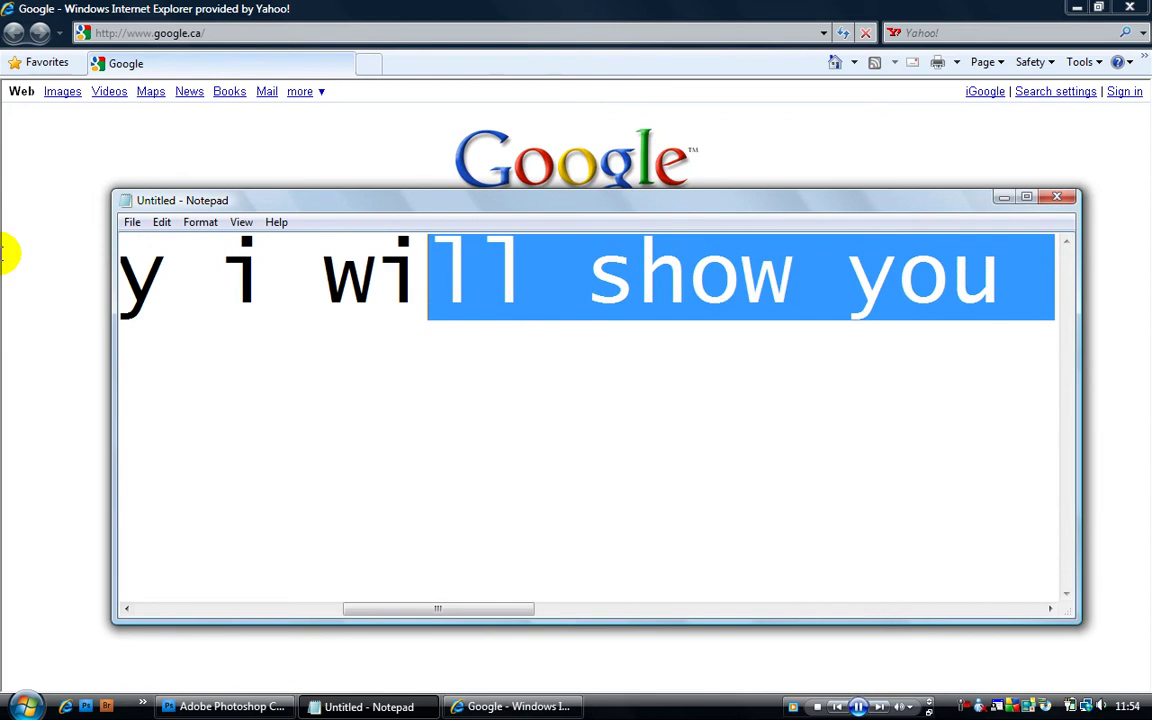
key("BackSpace")
key("BackSpace")
key("BackSpace")
key("BackSpace")
key("BackSpace")
key("BackSpace")
key("BackSpace")
key("BackSpace")
key("BackSpace")
key("BackSpace")
key("BackSpace")
key("BackSpace")
key("BackSpace")
key("BackSpace")
key("BackSpace")
key("BackSpace")
key("BackSpace")
key("BackSpace")
key("BackSpace")
key("BackSpace")
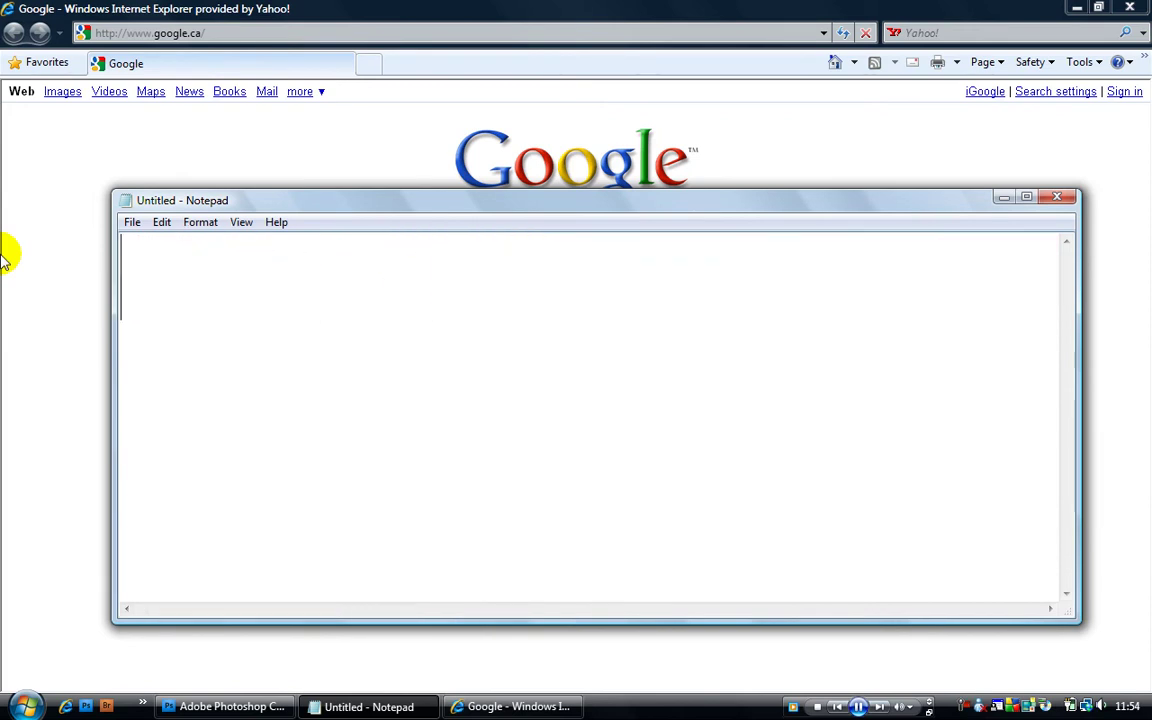
type("Firlst go to;")
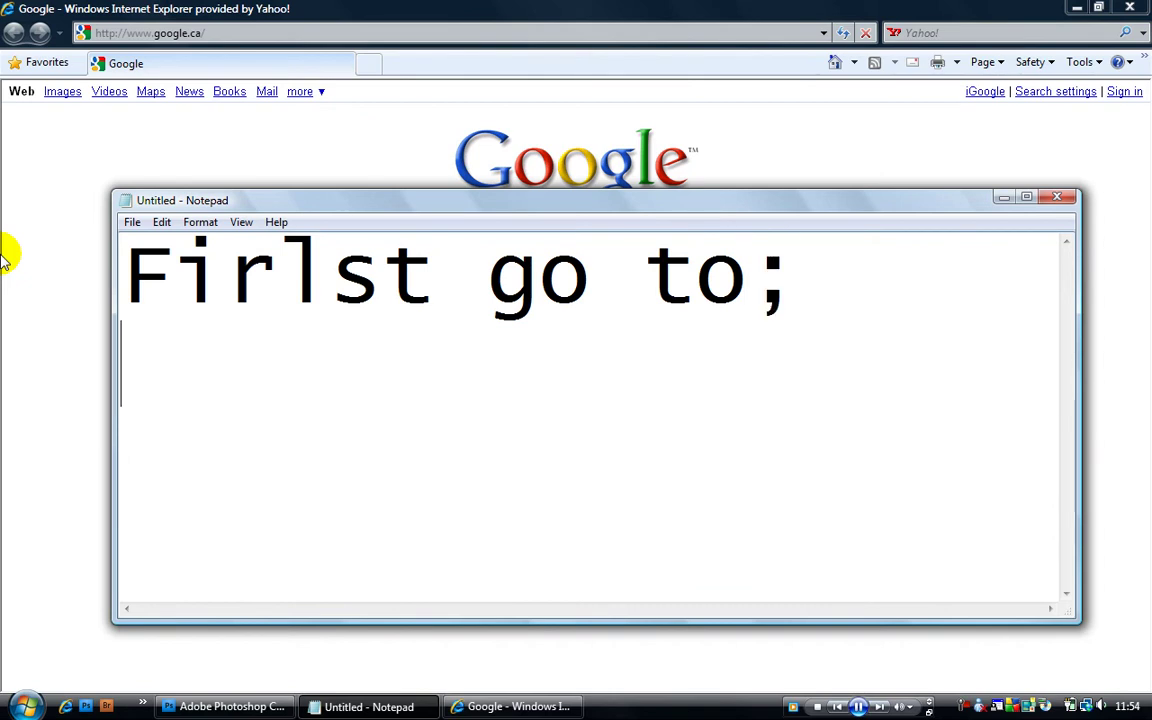
- Paste the copied link below the note, then replace all the text with "Link in description/"
key("ctrl+v")
left_click_drag(1054, 347, 15, 278)
type("Link in description/")
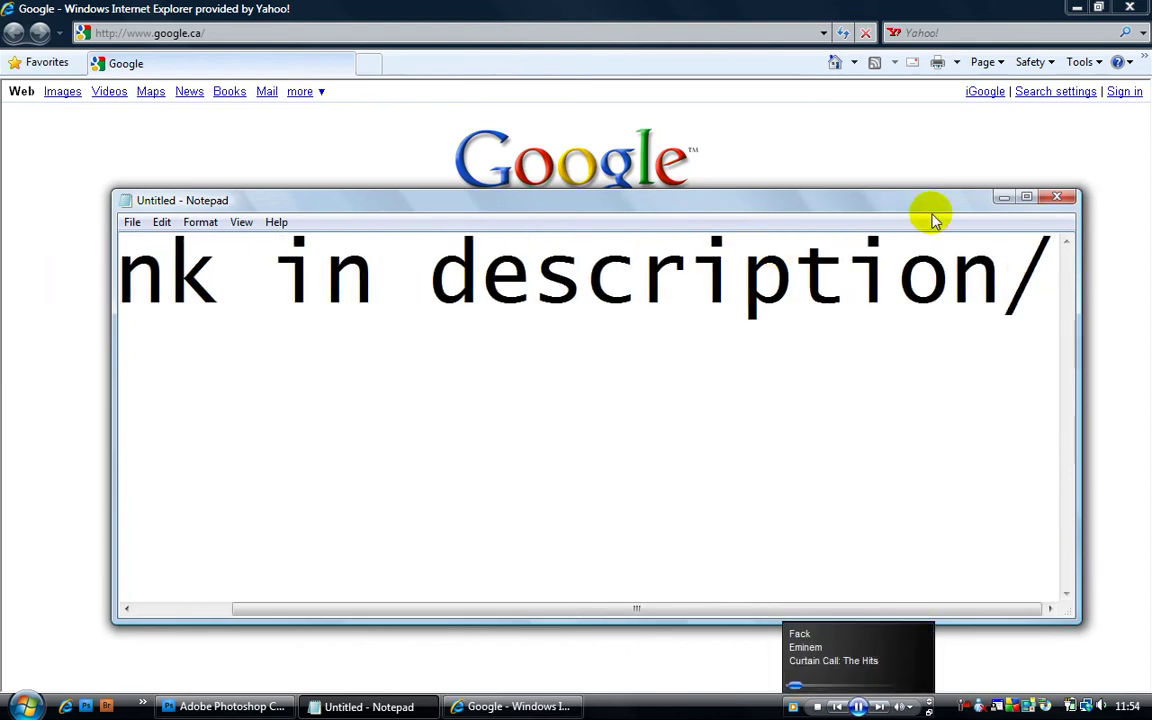
left_click(1003, 200)
left_click(404, 33)
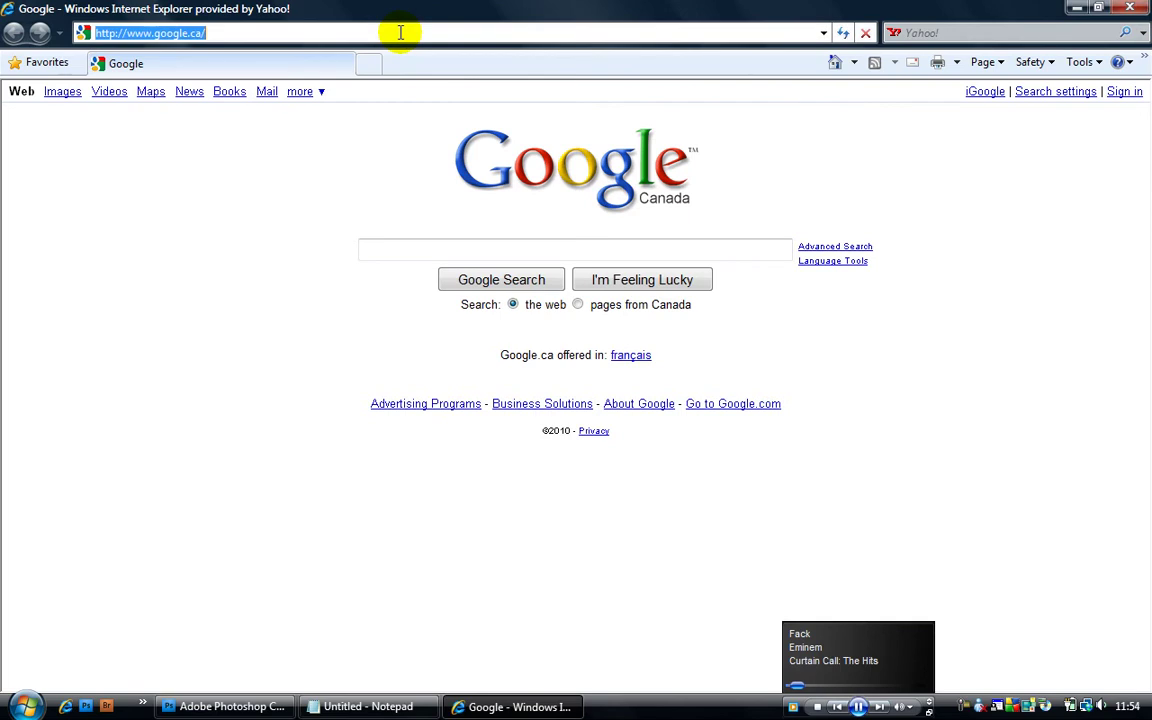
type("http://satukoro.deviantart.com/art/Luna-blue-for-Vista-121990552")
key("Return")
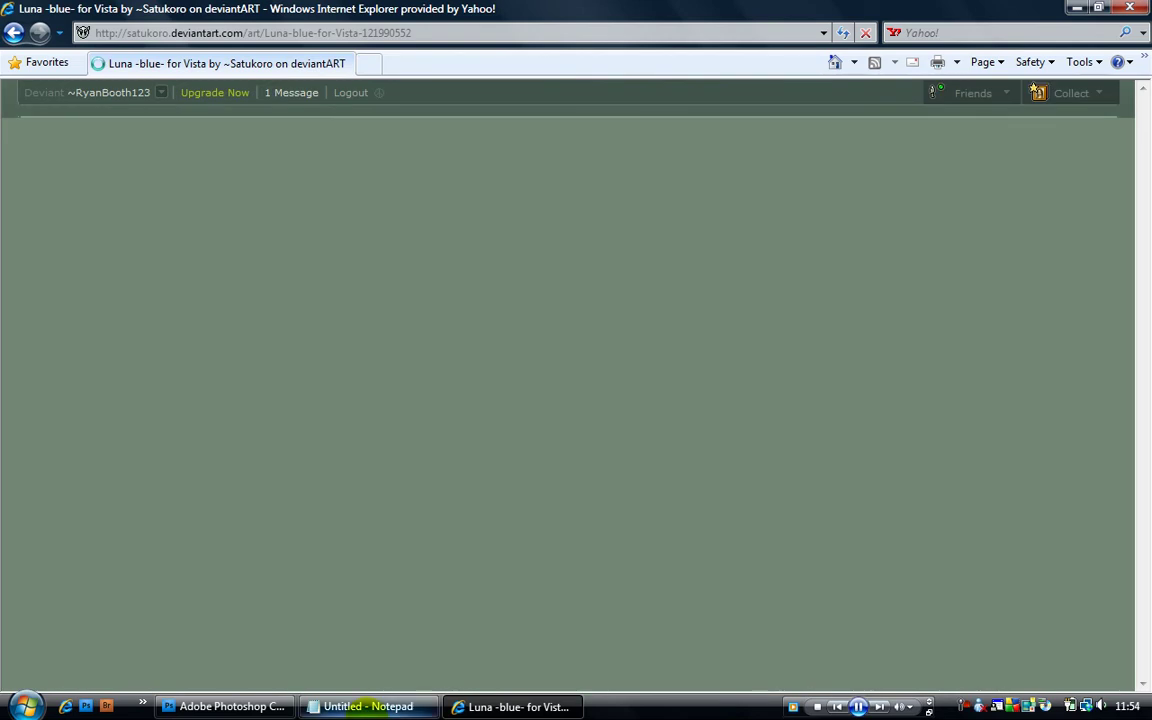
- Switch back to Notepad and replace the note with "Download the file and save it to your destop"
left_click(368, 706)
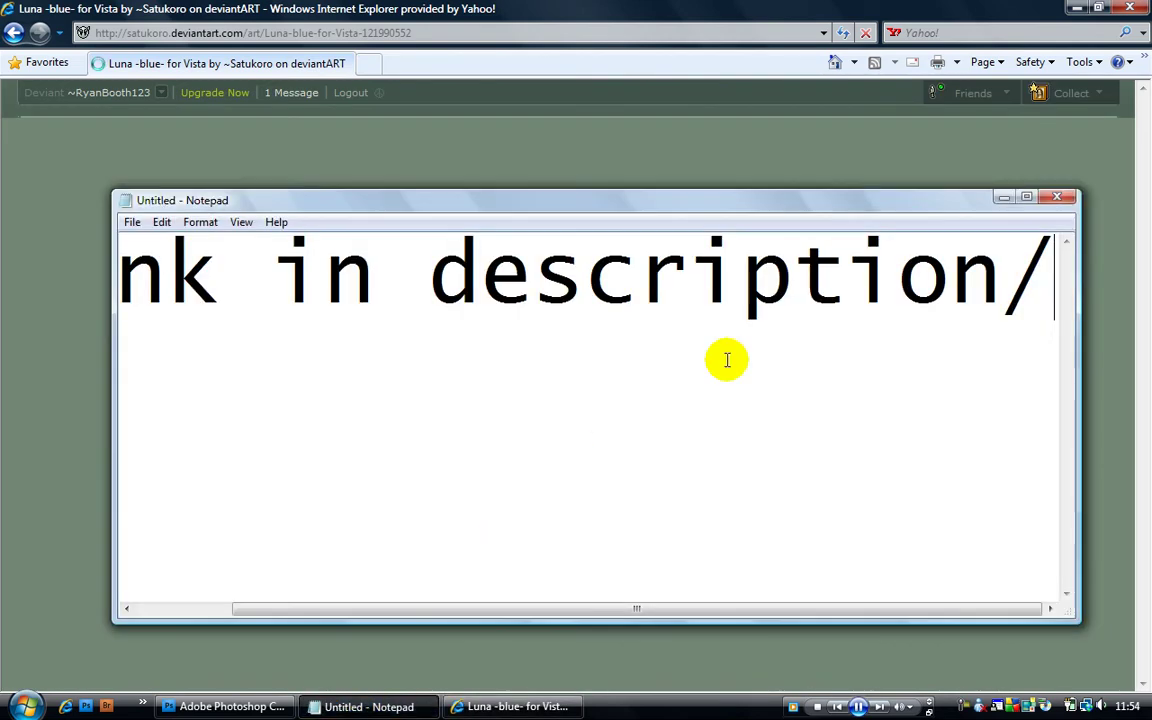
double_click(1037, 297)
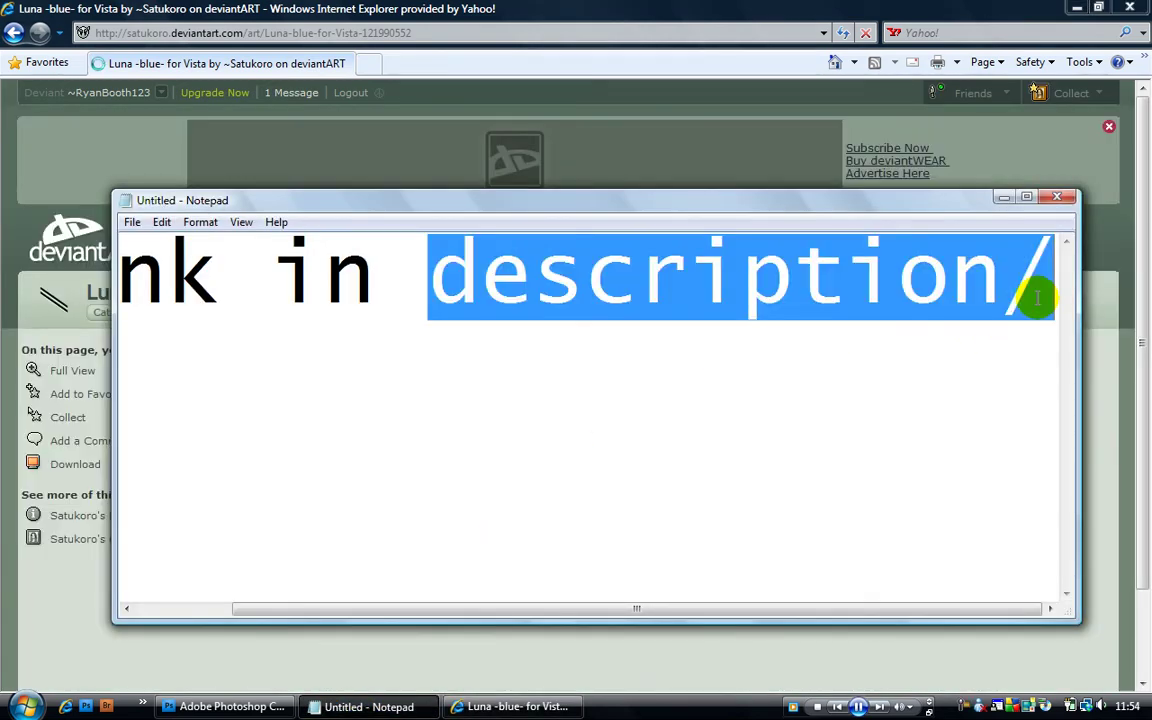
left_click_drag(1037, 297, 0, 330)
key("BackSpace")
type("Download the fi")
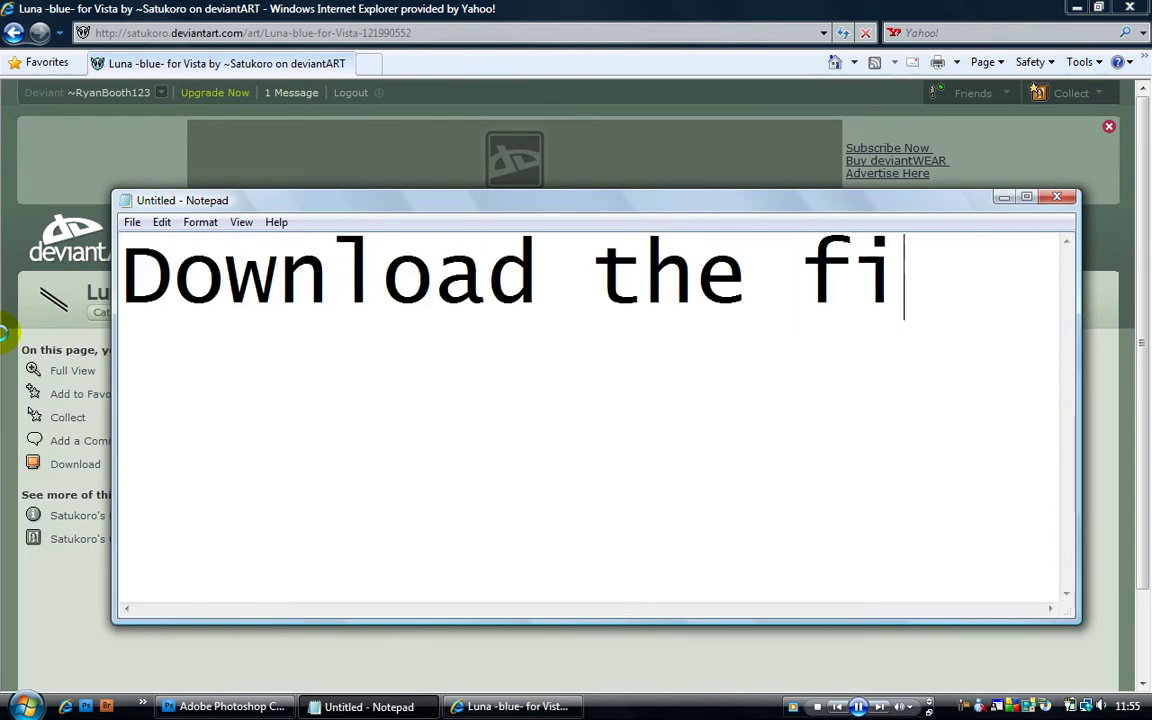
type("le and save it to")
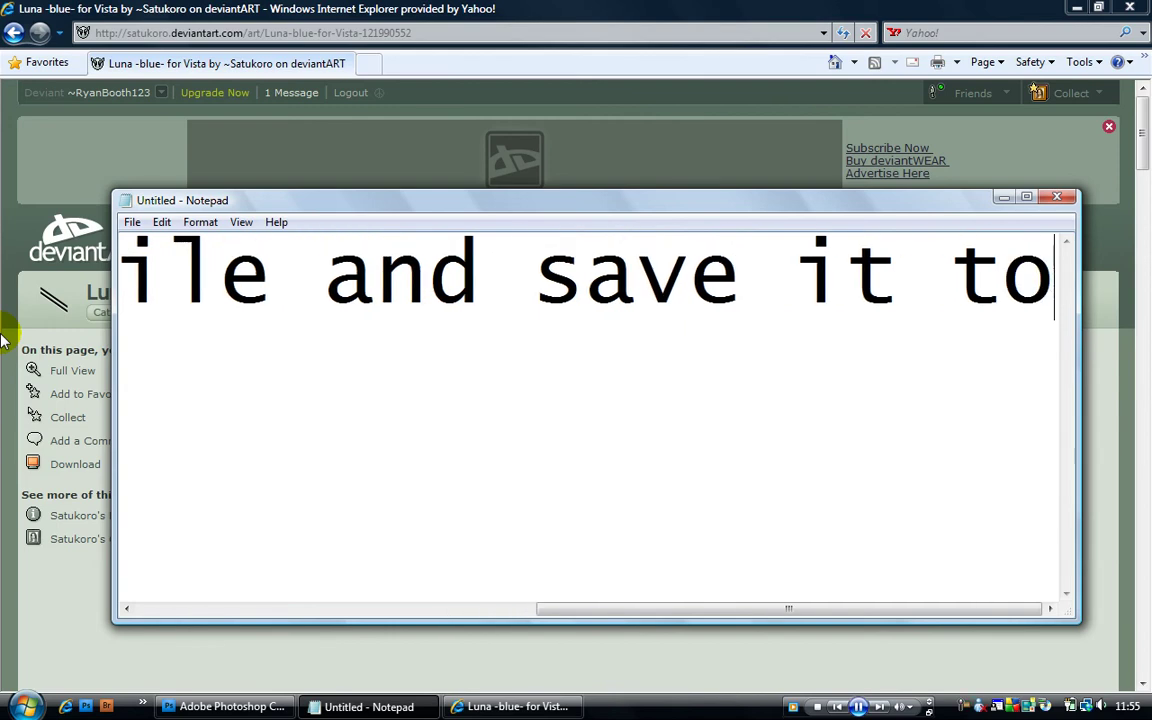
type(" your destop")
- Download the Luna -blue- for Vista theme from its deviantART page and save the ZIP archive to the Desktop
left_click(1004, 197)
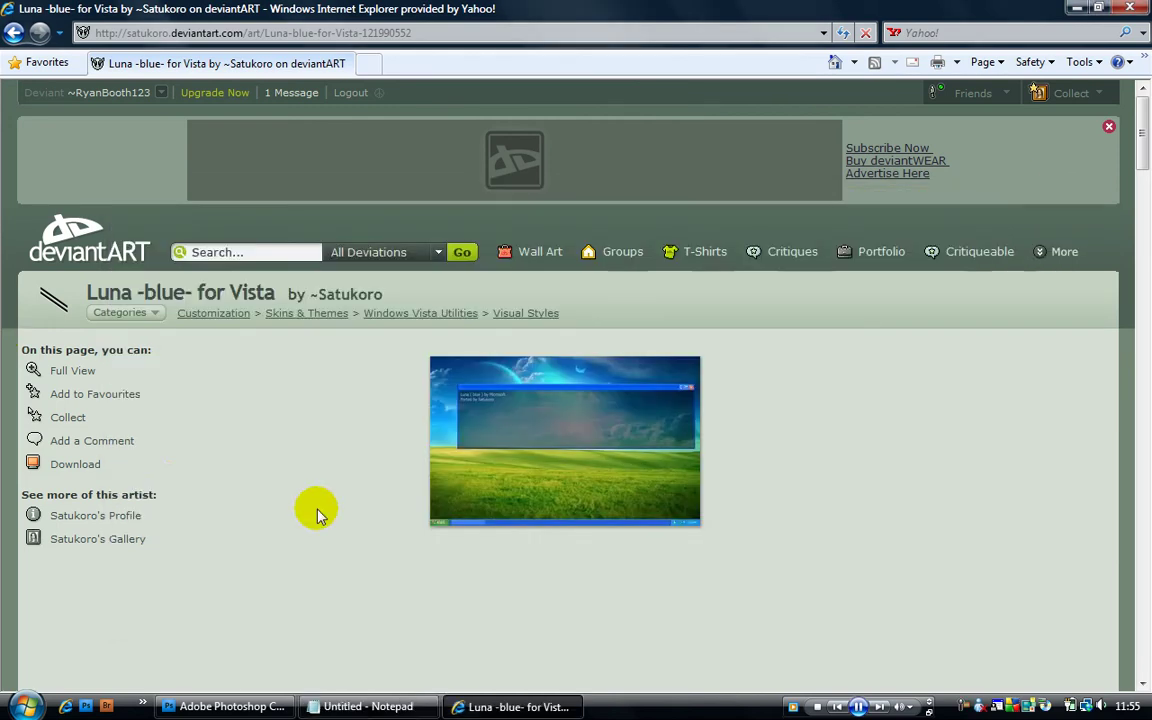
left_click(92, 464)
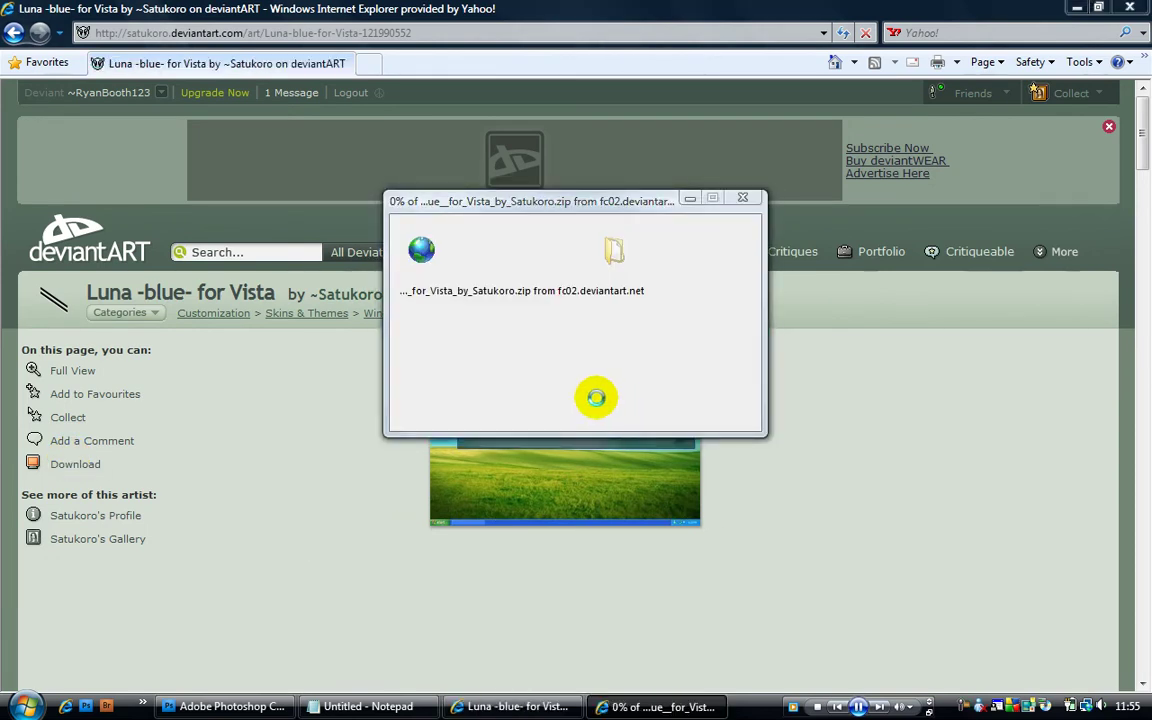
left_click(622, 362)
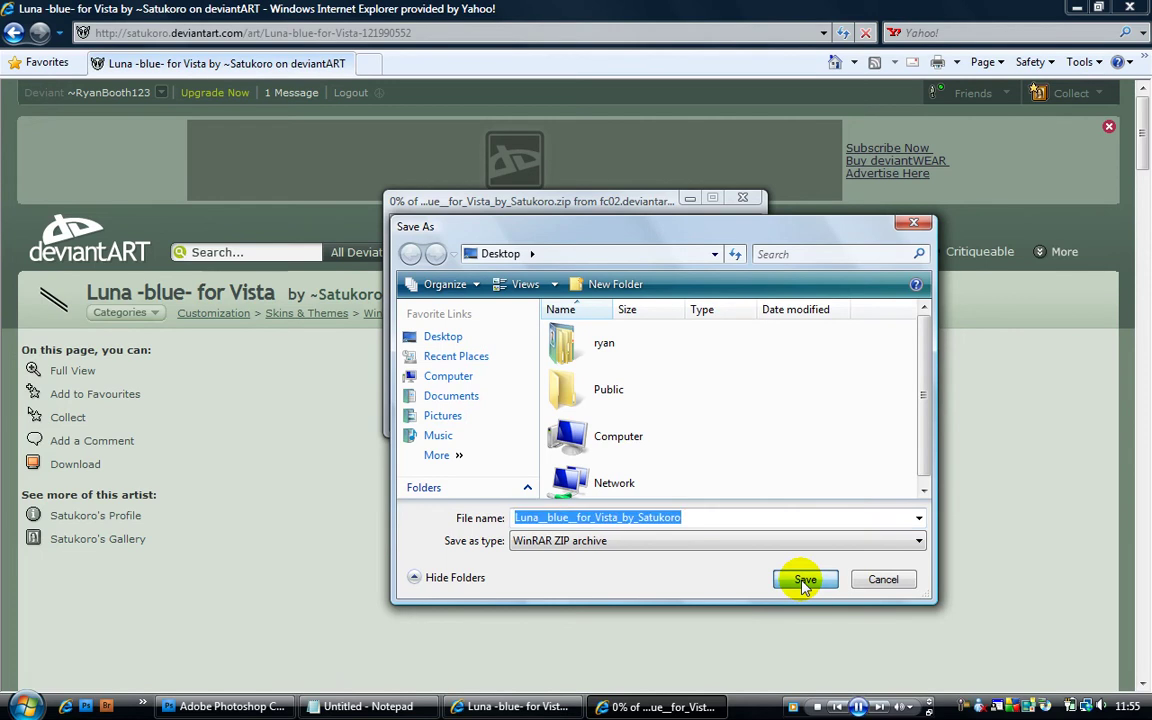
left_click(805, 581)
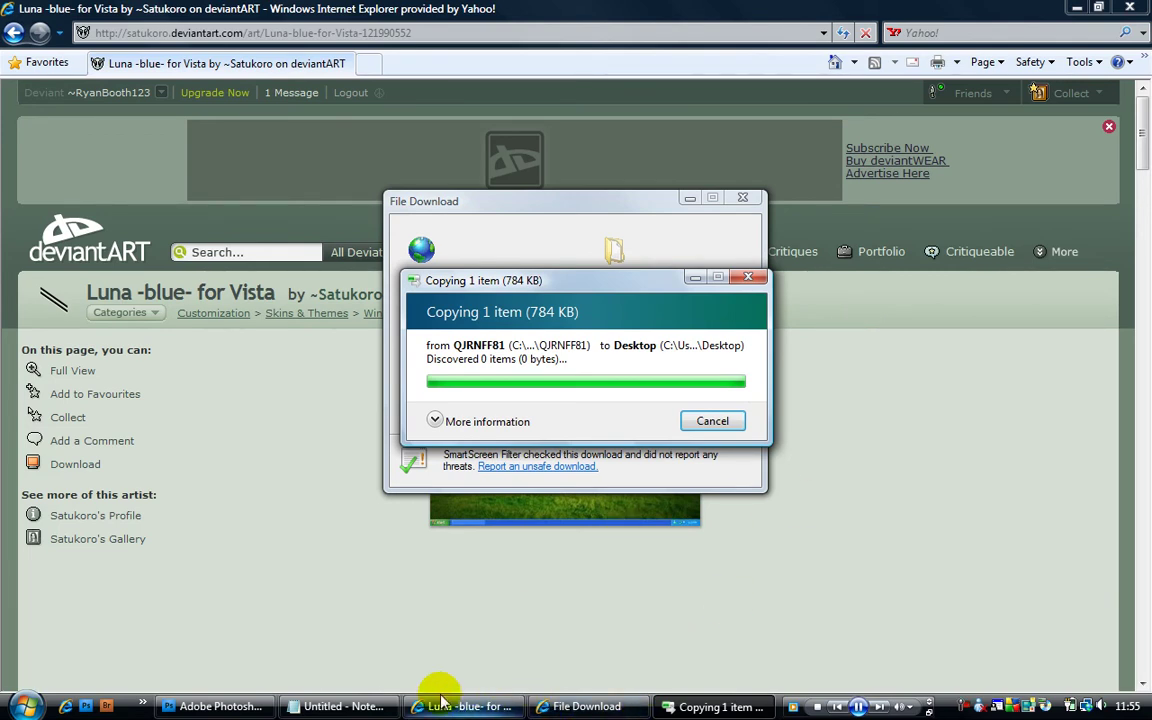
- Return to Notepad and replace the note with "Extract the files with winrar"
left_click(358, 707)
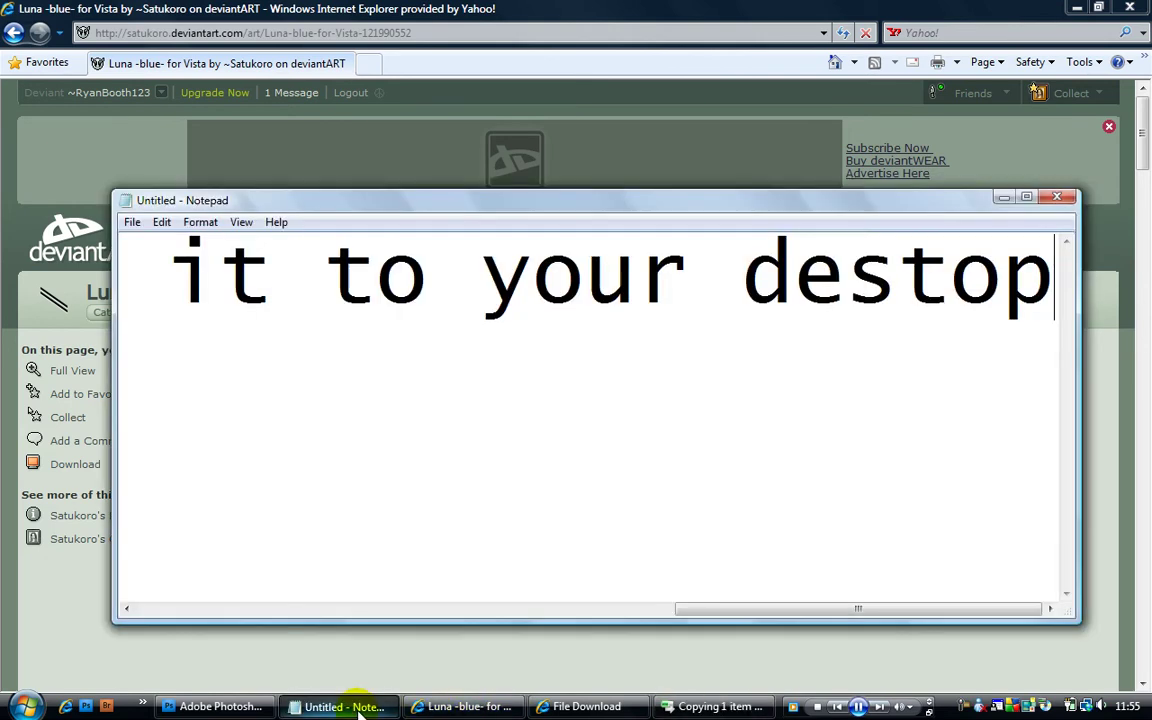
left_click_drag(1041, 303, 5, 245)
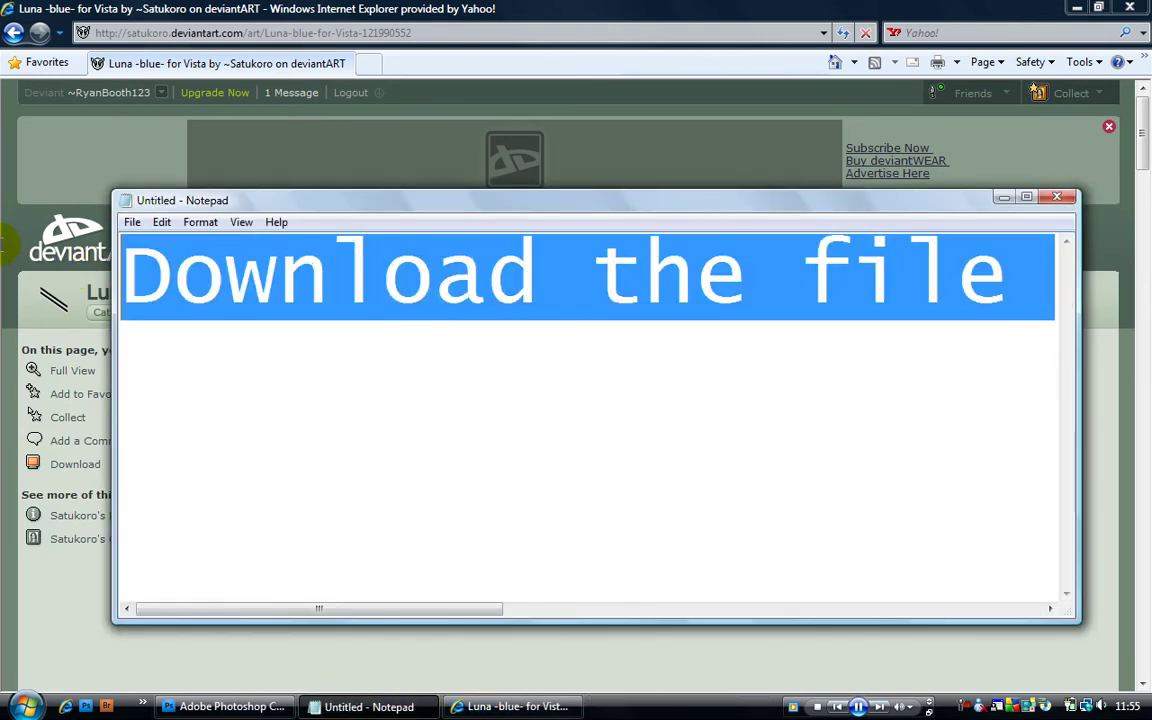
type("Extra")
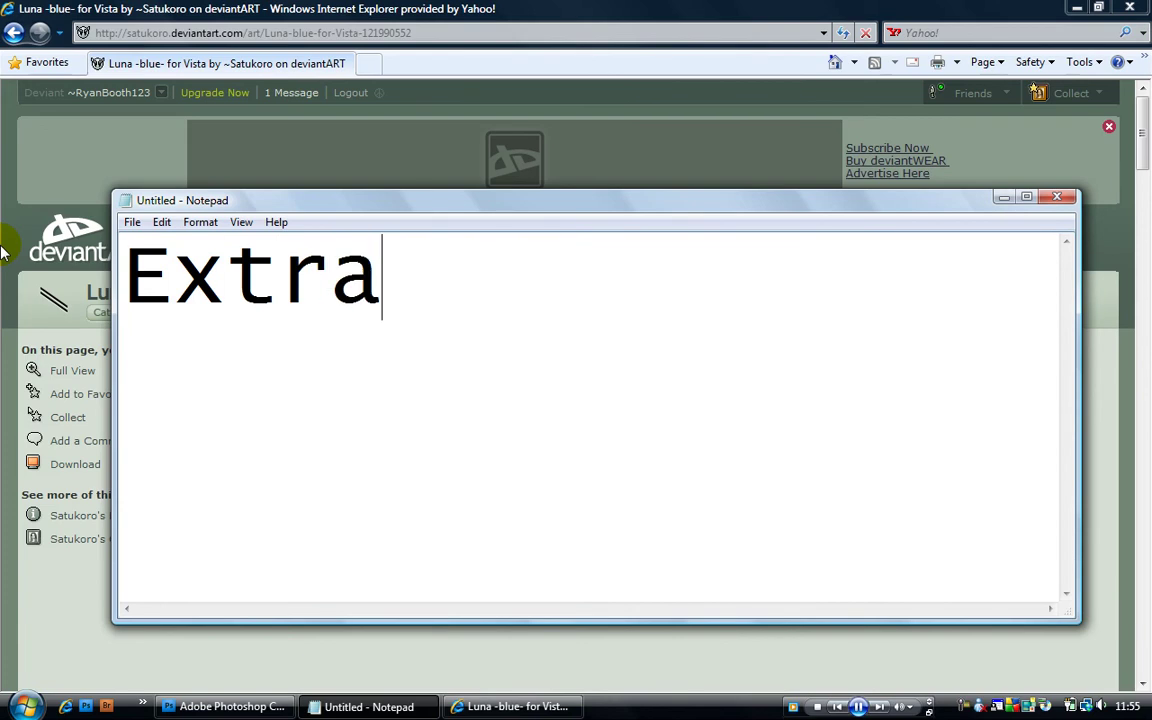
type("ct the files wi")
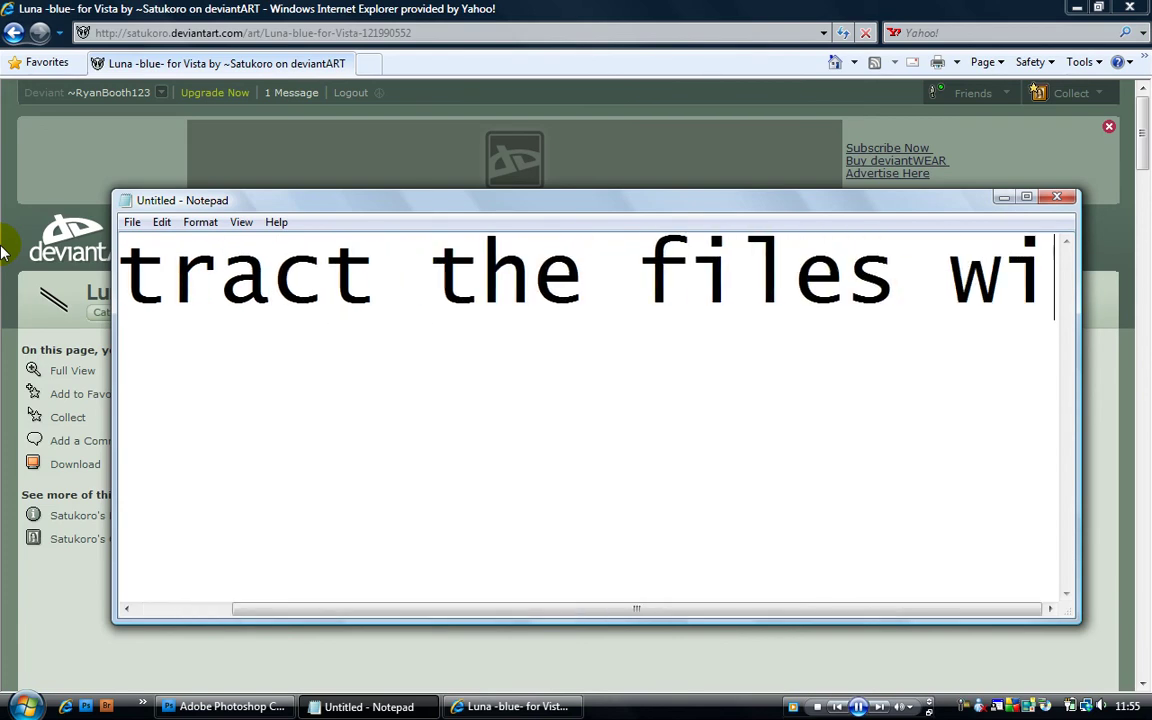
type("th winrar")
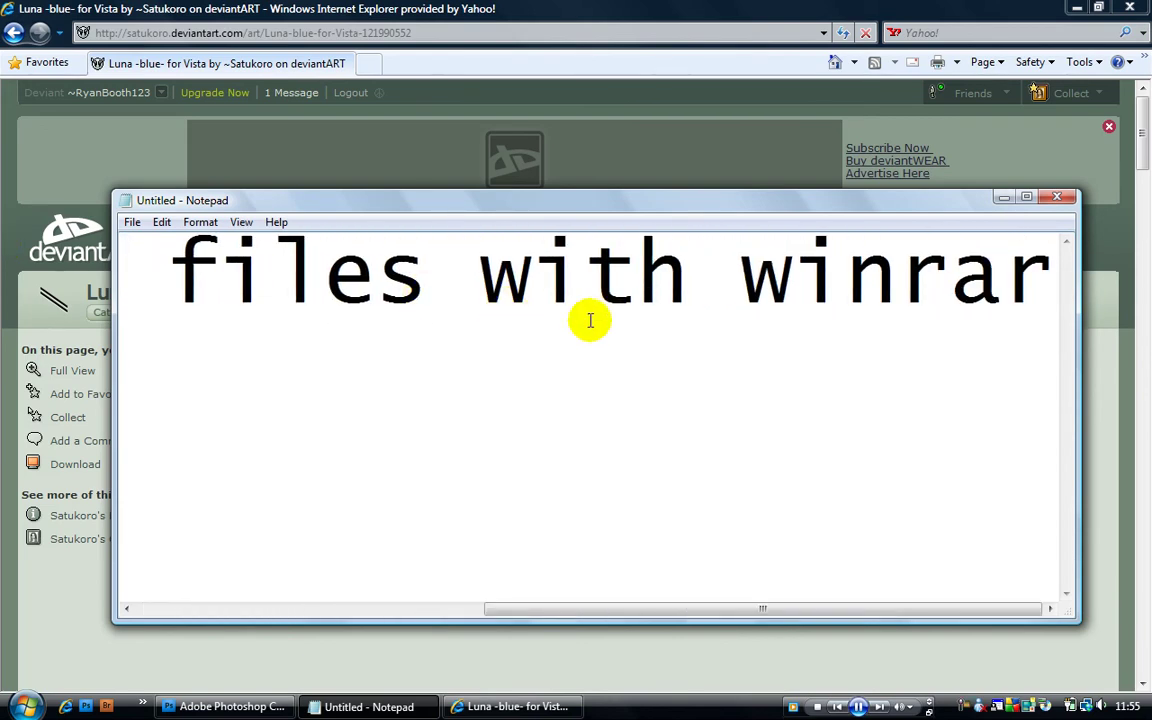
- Add a line telling viewers without winrar, or unsure how to use it, to "watch my other video, also in the descrition"
key("Return")
type("I")
type("f you don")
type("t have winrar o")
type("r dont know how")
type(" to use it w")
type("atch my o")
type("ther video, al")
type("so i")
type("n th")
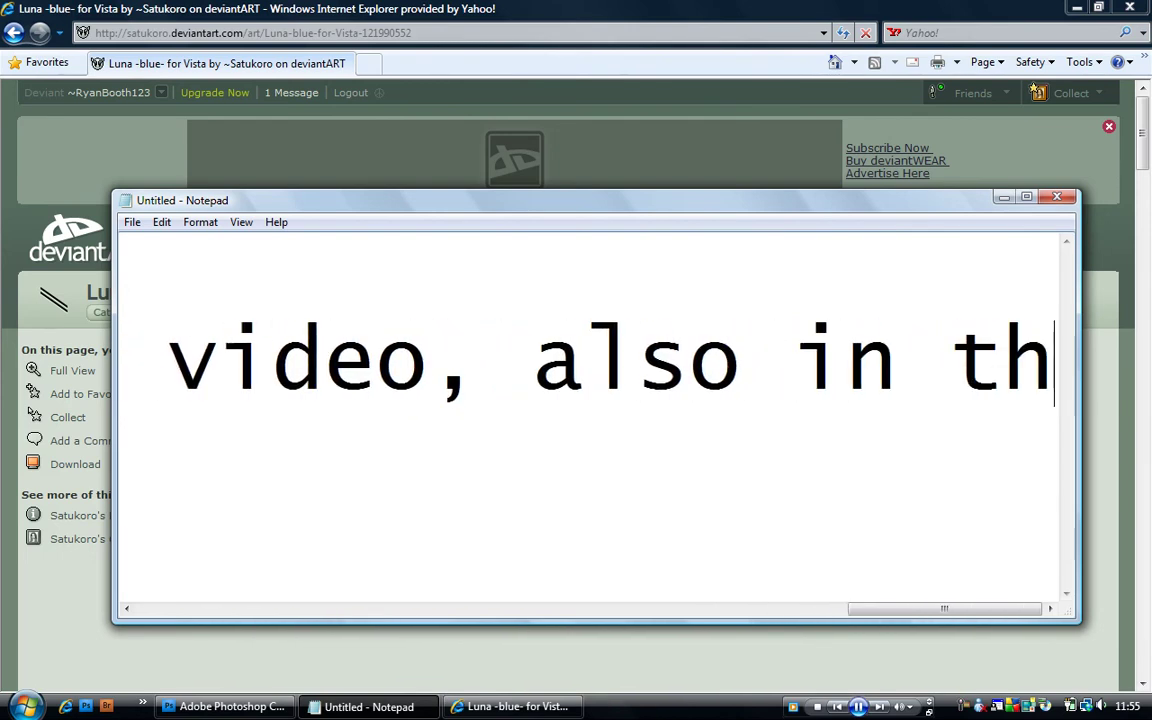
type("e descrition")
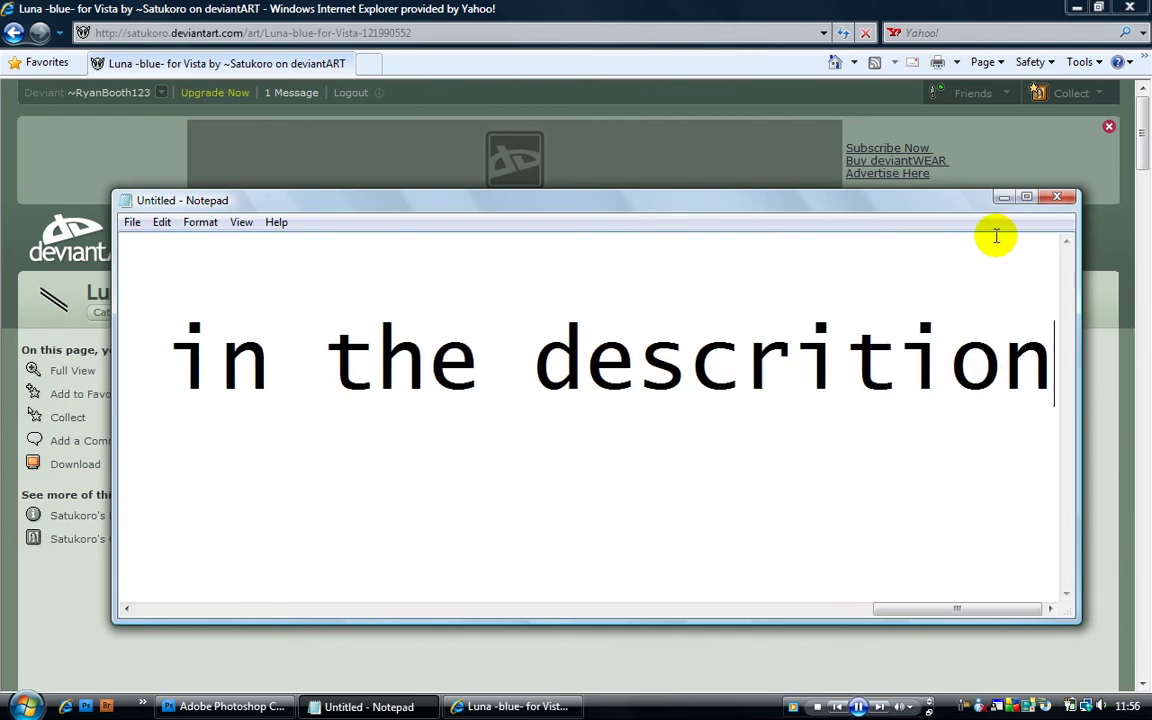
- Minimize Notepad, close the browser and extract the downloaded Luna__blue__for_Vista_by_Satukoro archive directly onto the desktop
left_click(1003, 197)
left_click(1133, 8)
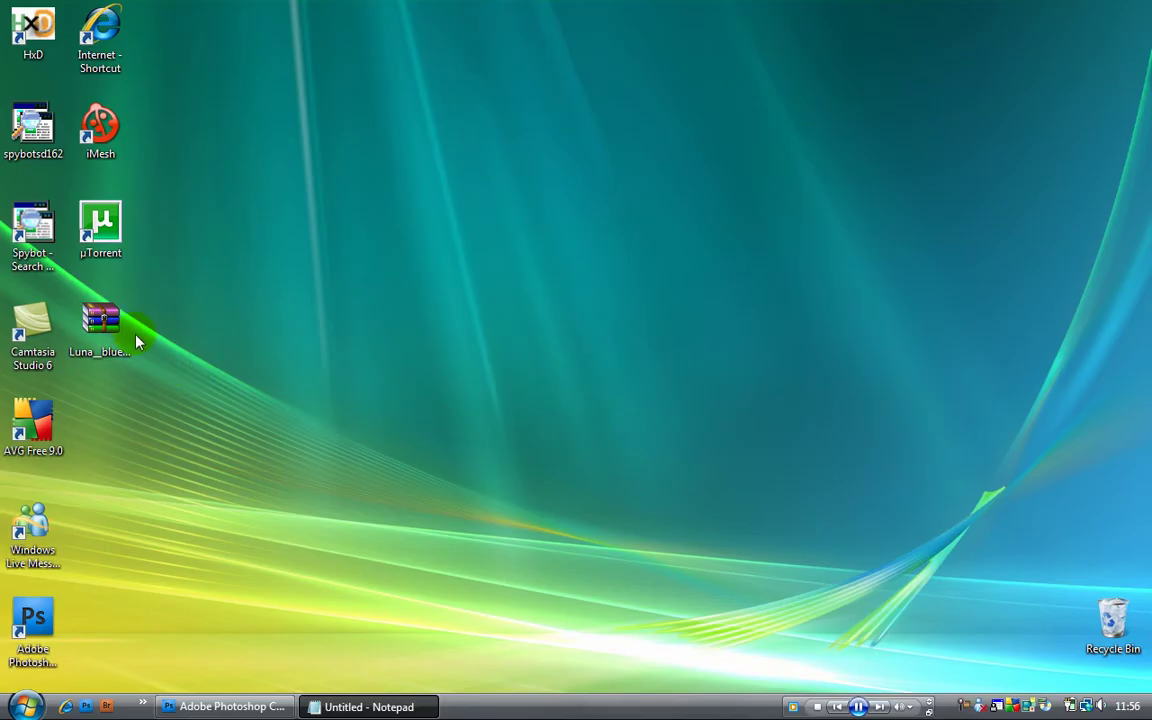
left_click_drag(432, 347, 431, 341)
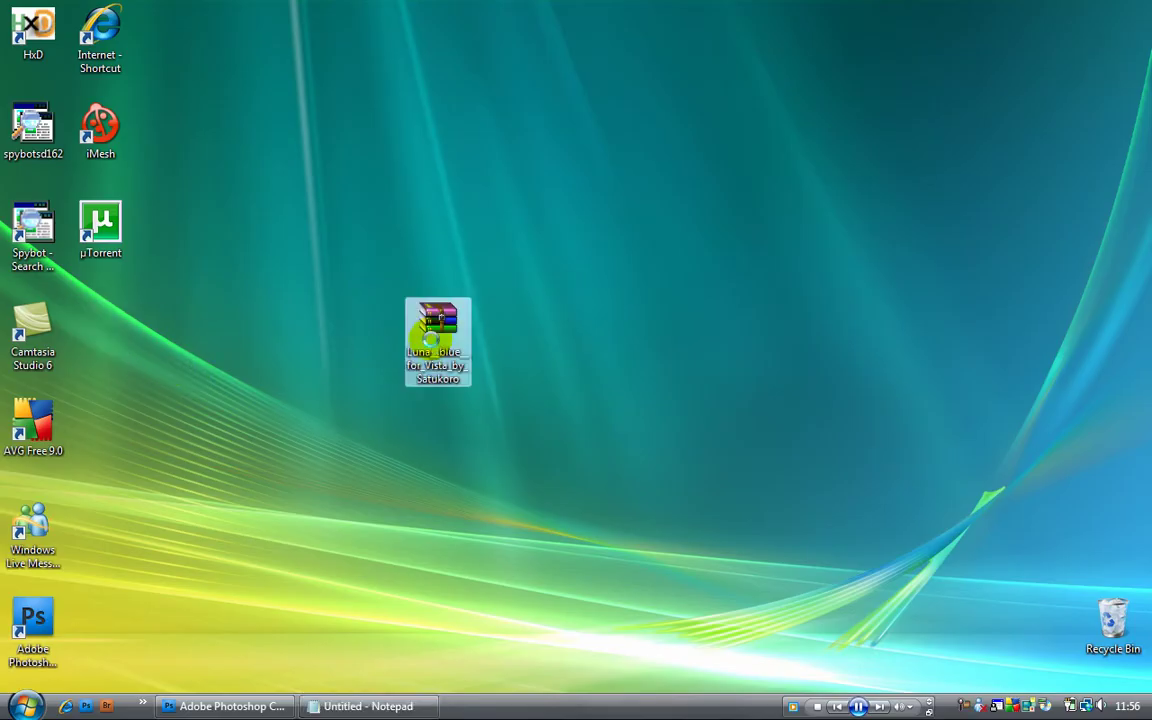
right_click(432, 347)
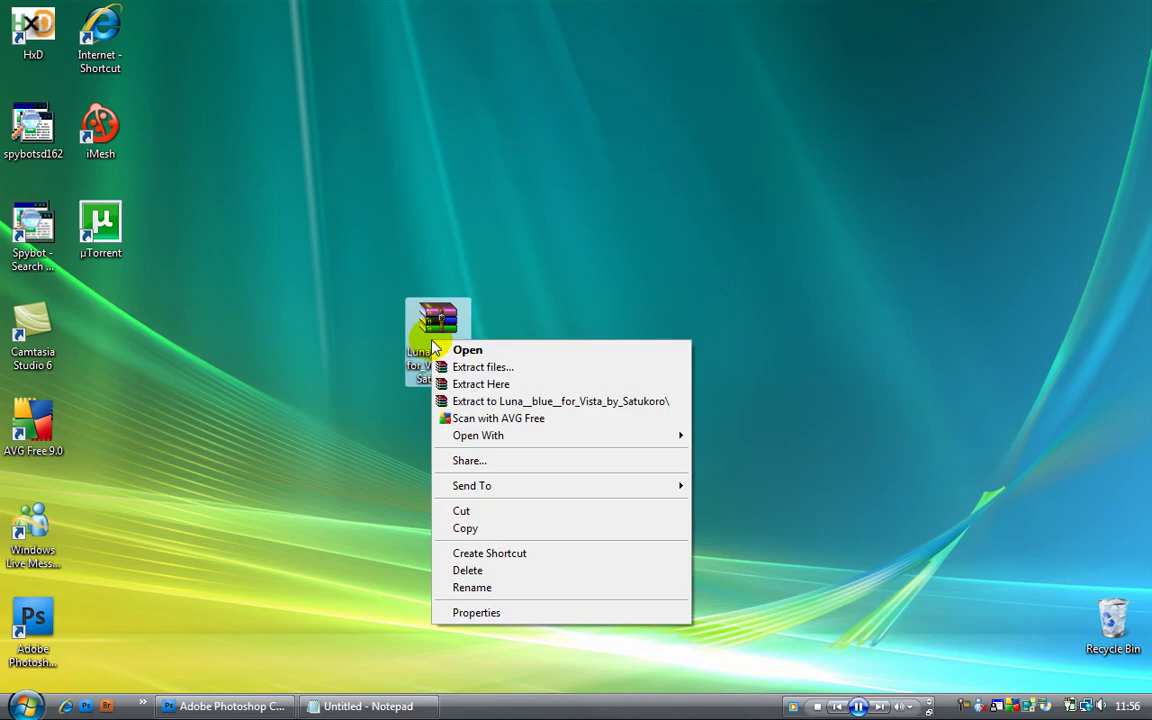
left_click(508, 385)
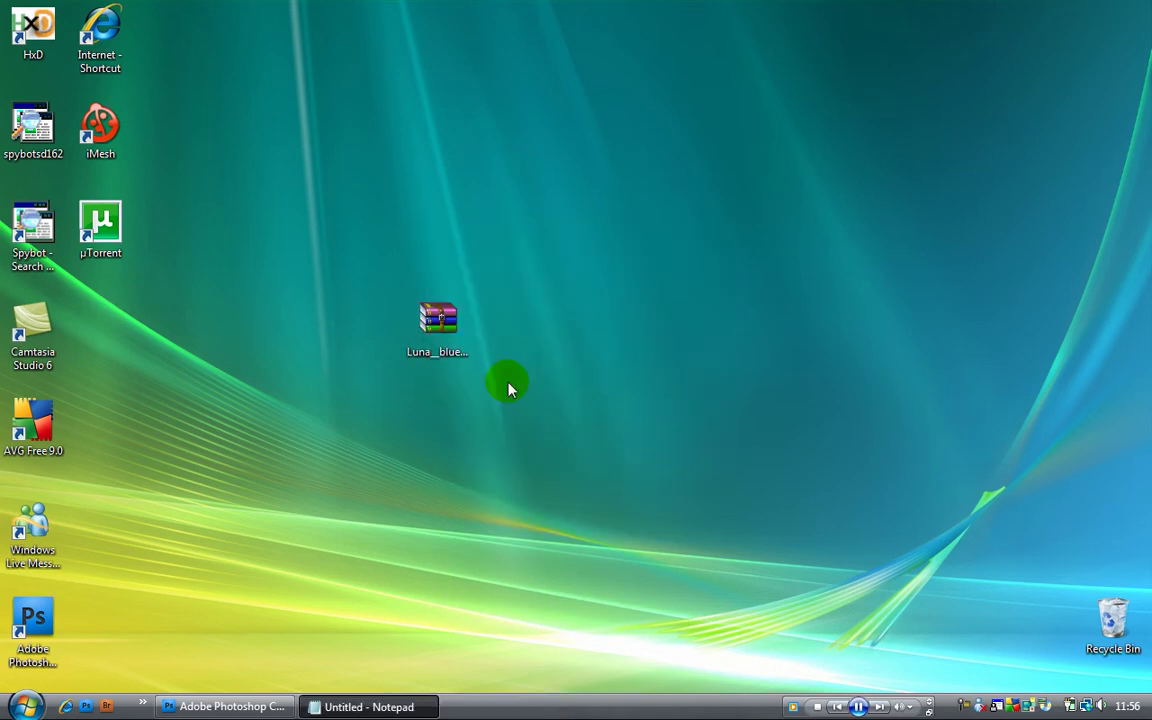
- Restore Notepad and replace the note with "Now go to:" followed by "c:/Windows/Recosrses/Themes" on the second line
left_click(383, 708)
left_click_drag(1047, 383, 5, 112)
key("Delete")
type("Now go to:")
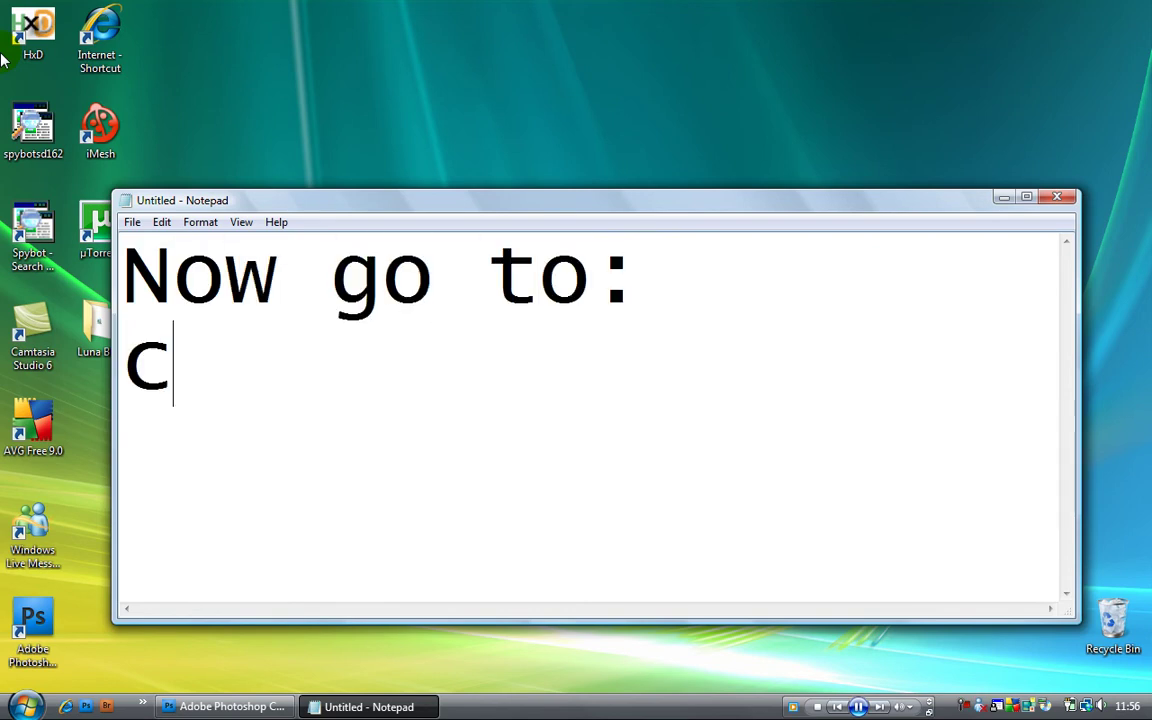
type("c:/Windows")
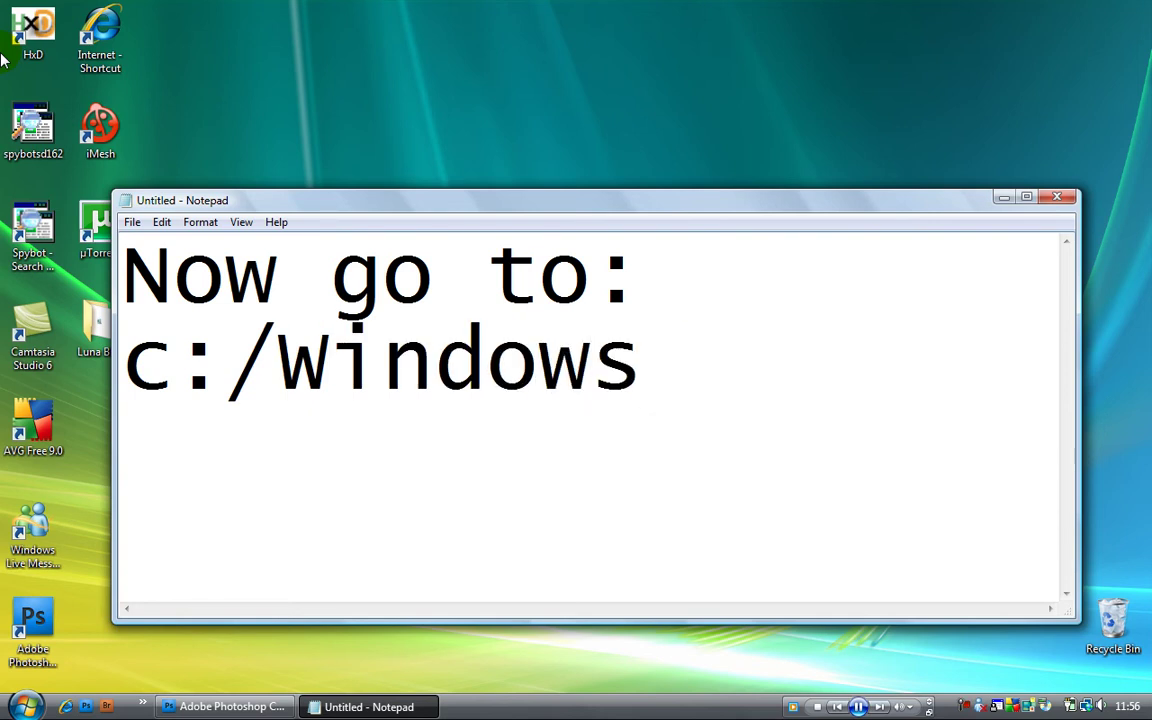
type("/Re")
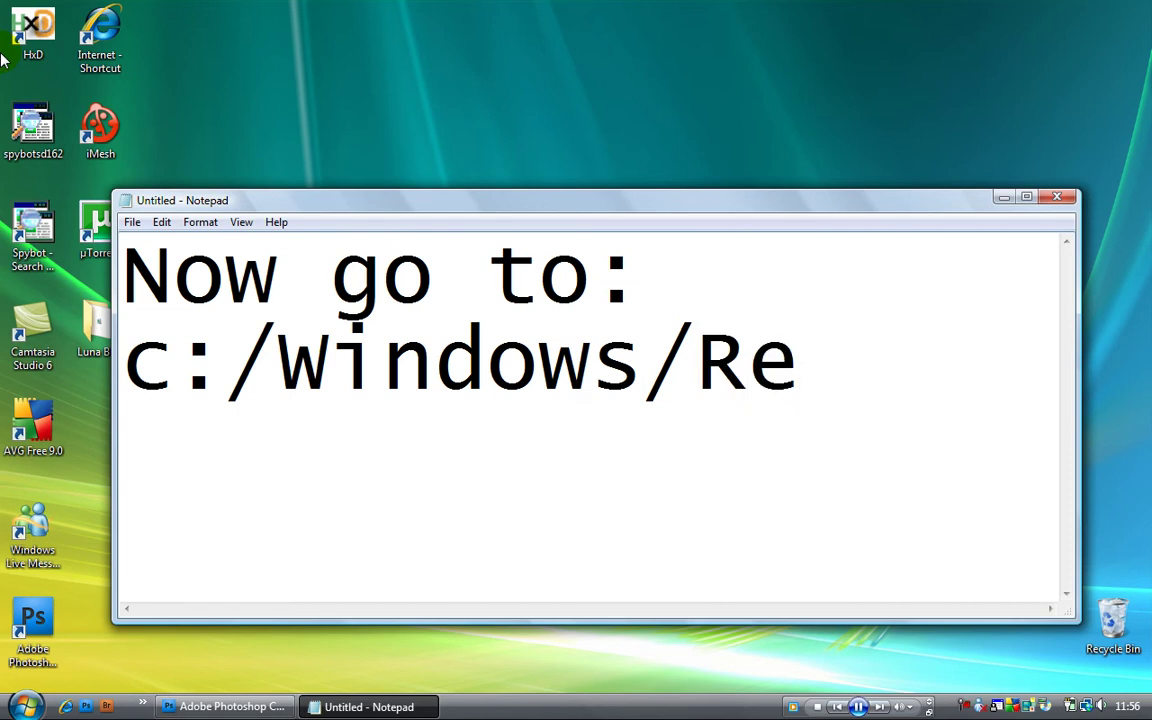
type("cosrses")
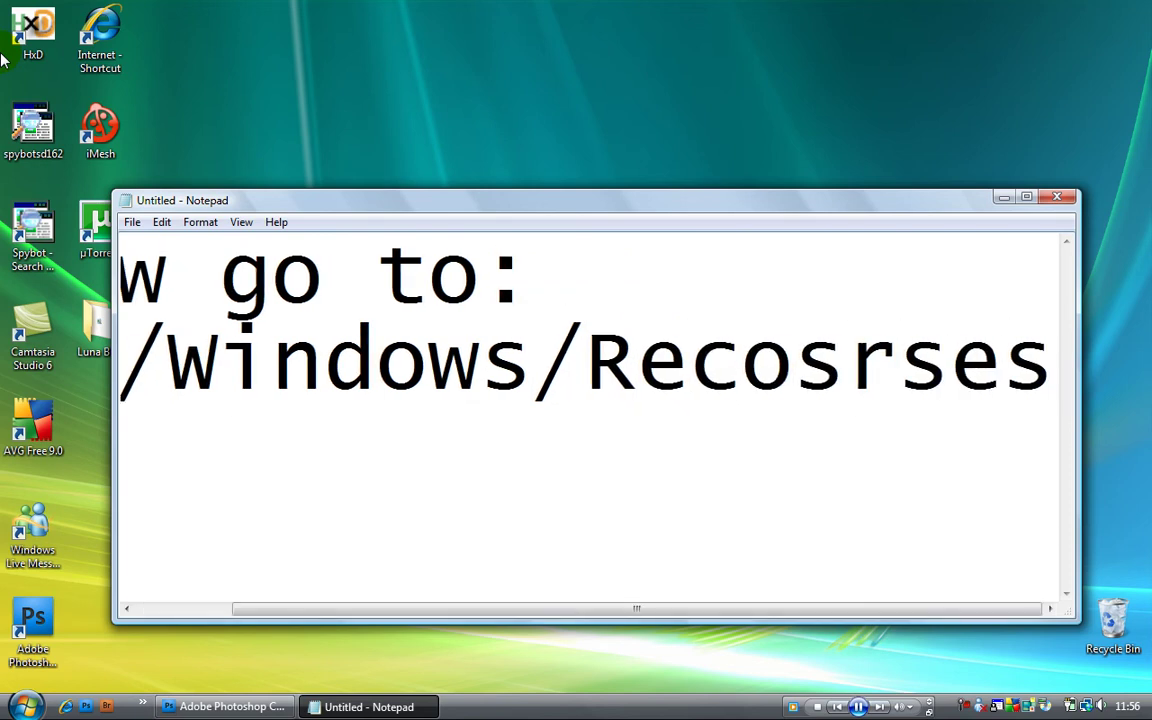
type("/Themes")
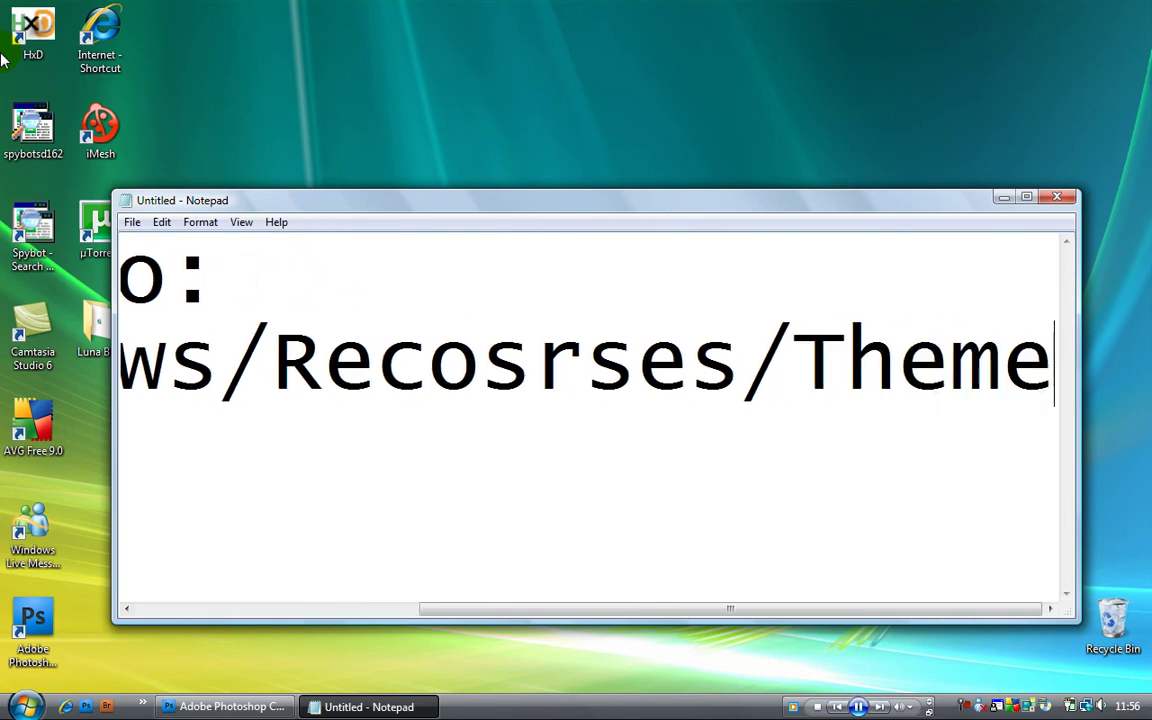
- Minimize Notepad and browse from Computer to the Windows\Resources\Themes folder on the Vista (C:) drive
left_click(1004, 197)
key("super")
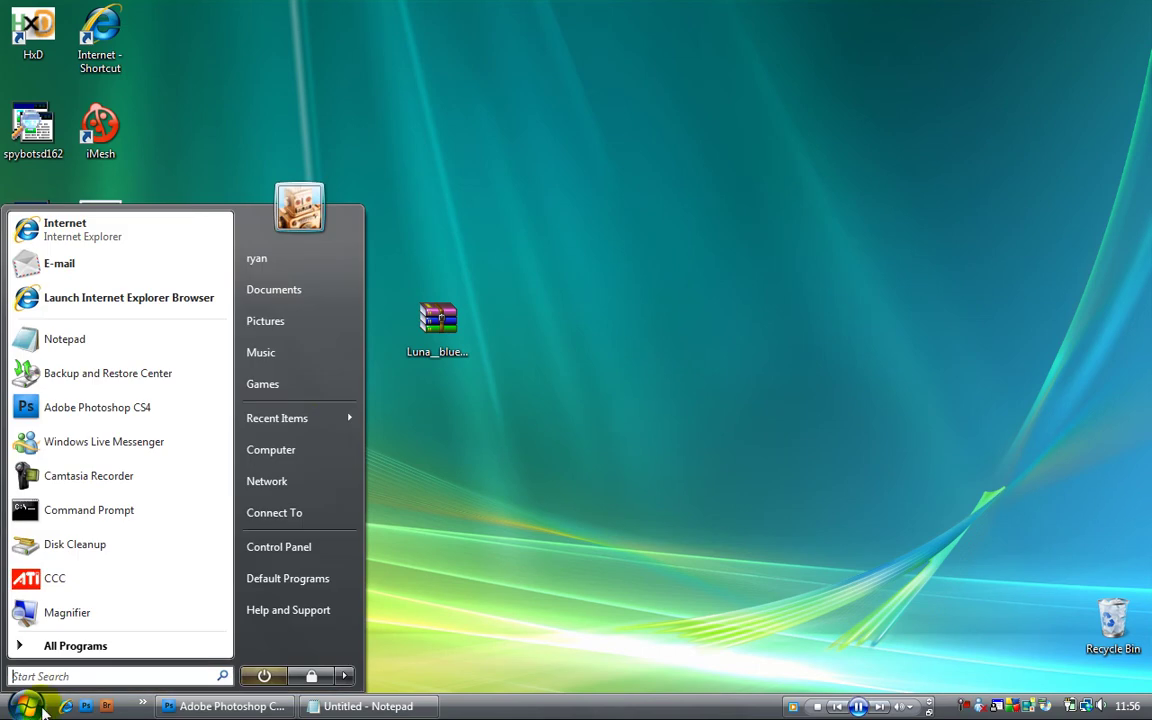
left_click(330, 449)
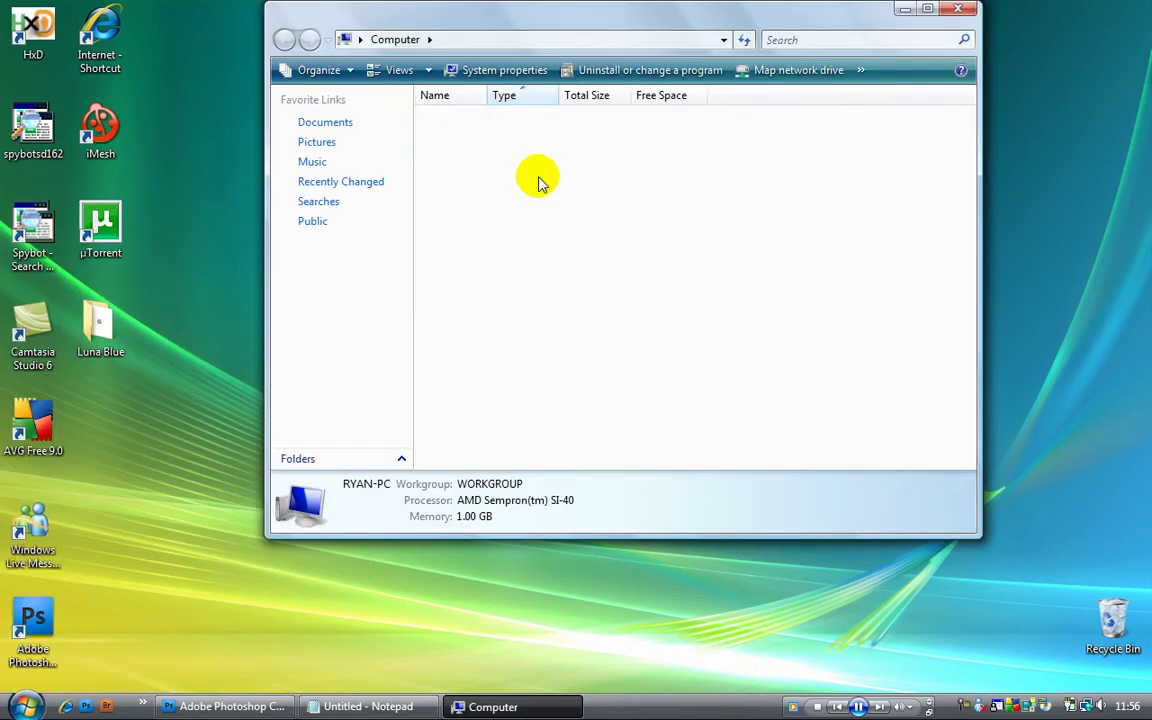
double_click(478, 160)
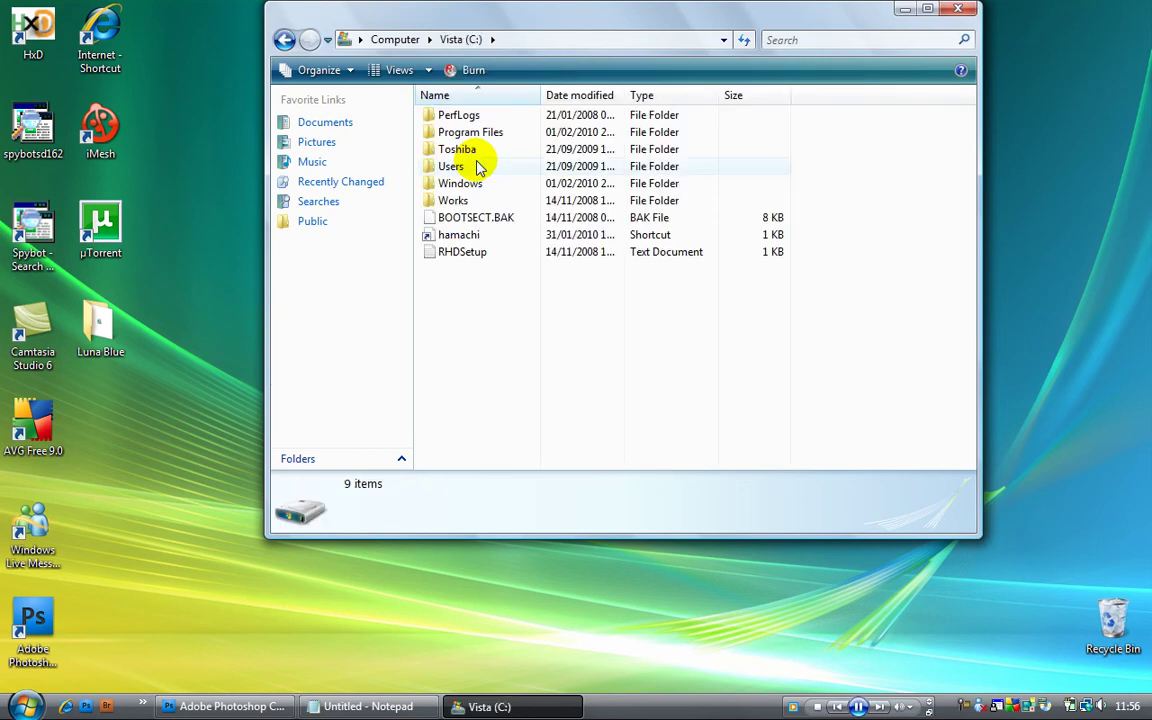
double_click(470, 183)
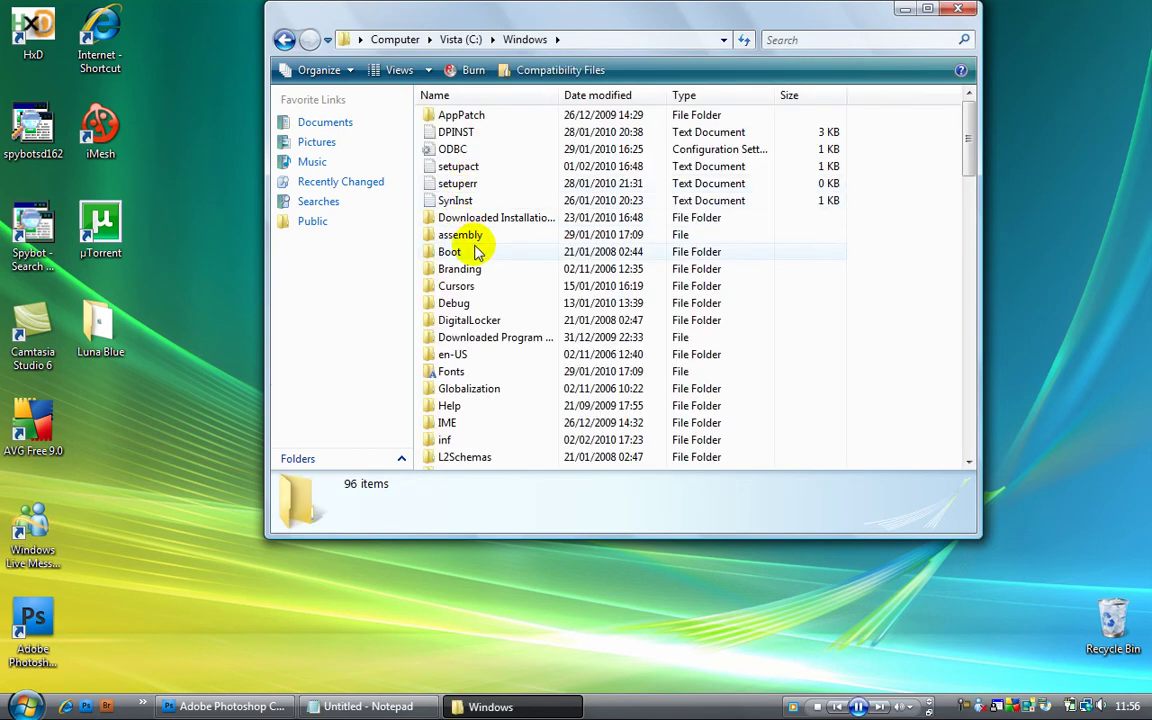
key("r")
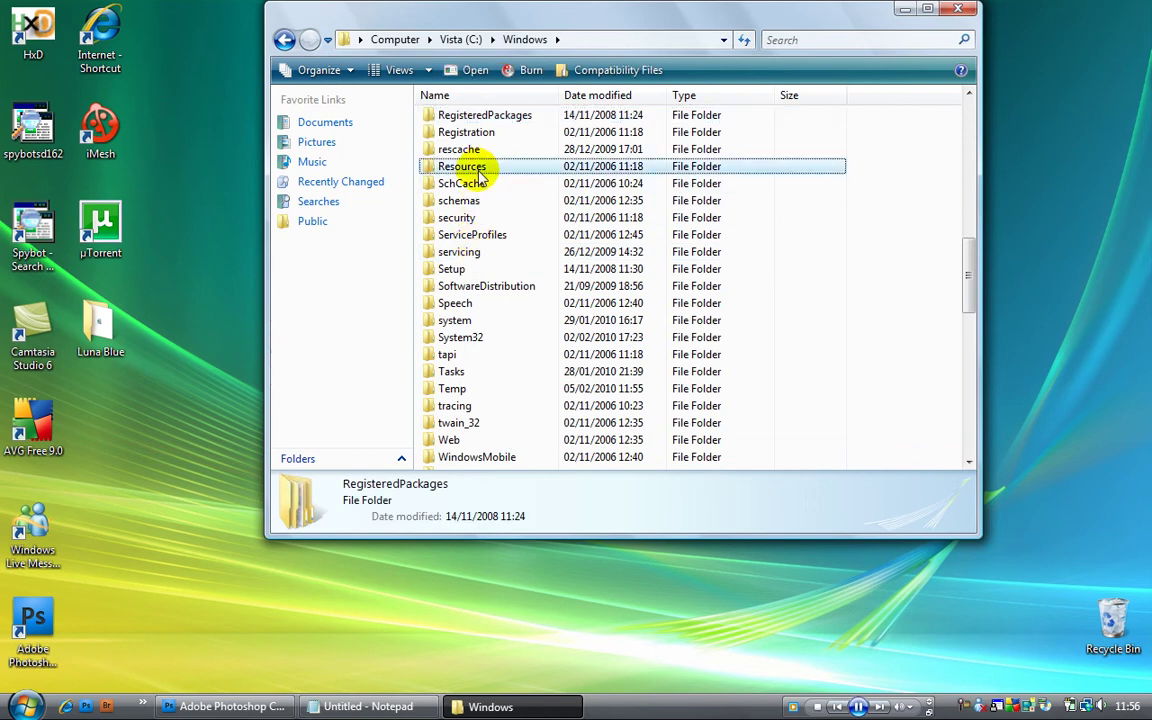
left_click(478, 168)
double_click(480, 170)
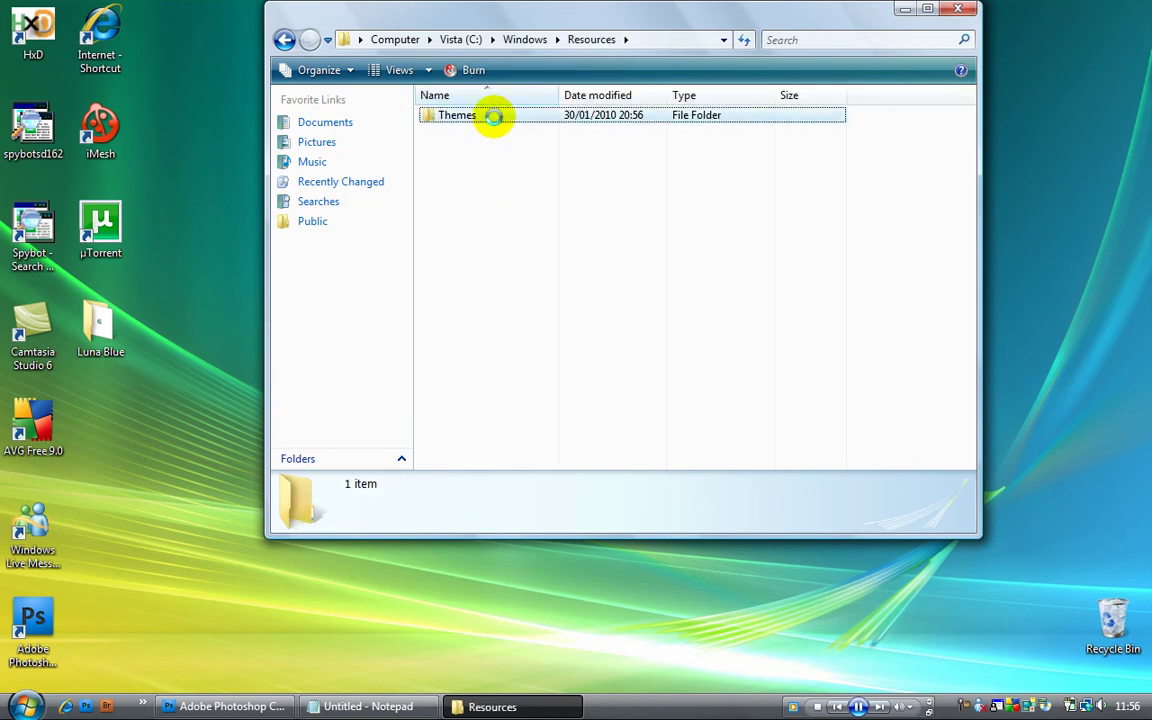
double_click(496, 118)
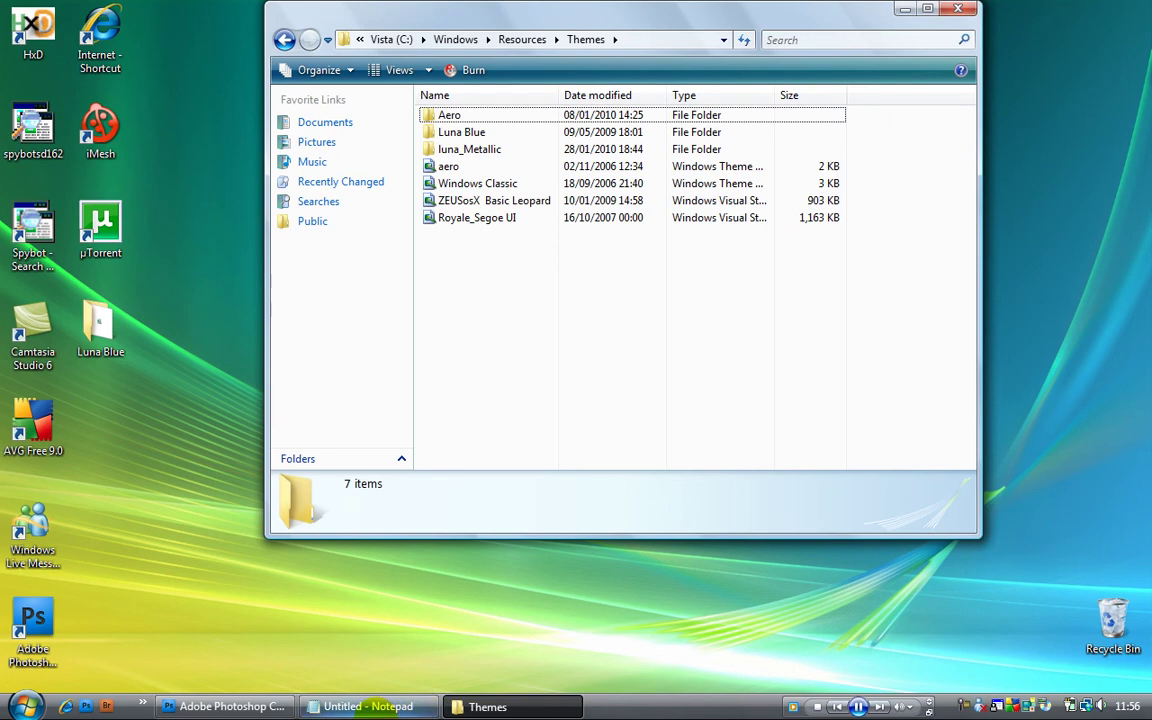
- Switch back to Notepad and replace the note with "Now drag the folder in there"
left_click(372, 706)
left_click_drag(1046, 391, 10, 30)
key("BackSpace")
type("Now drag the fold")
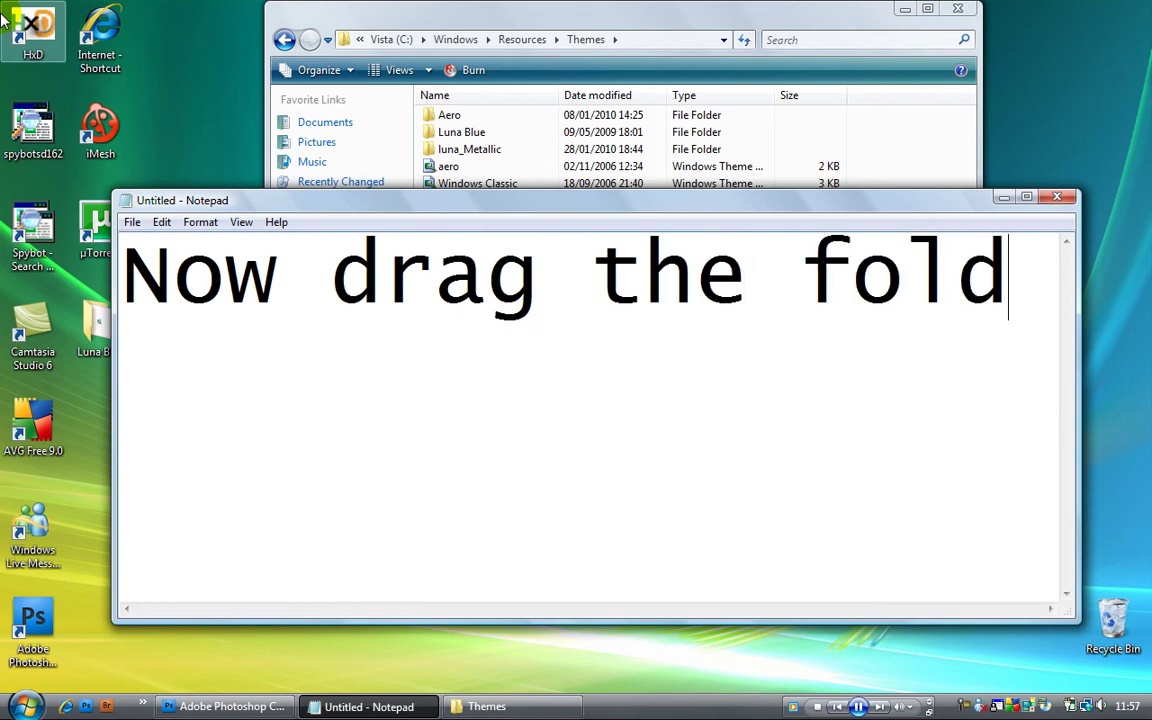
type("er in there")
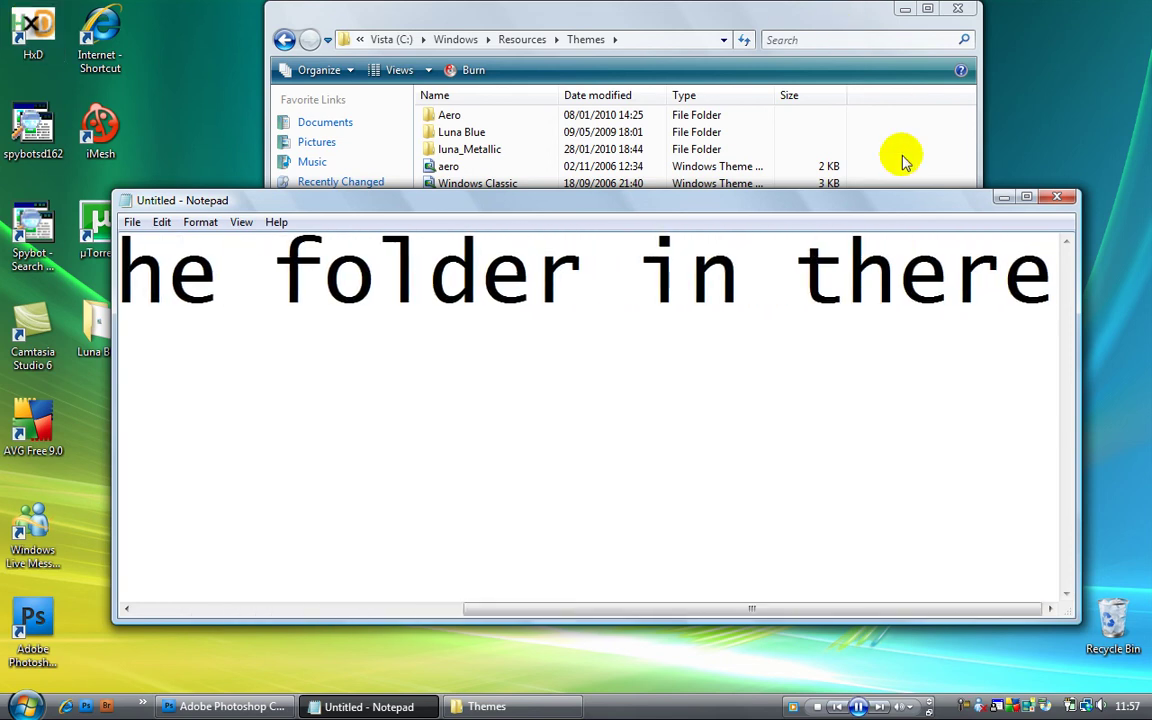
- Minimize Notepad and move the desktop's Luna Blue folder into Themes, merging the existing folders and replacing files with the same names
left_click(1005, 197)
left_click_drag(100, 318, 490, 260)
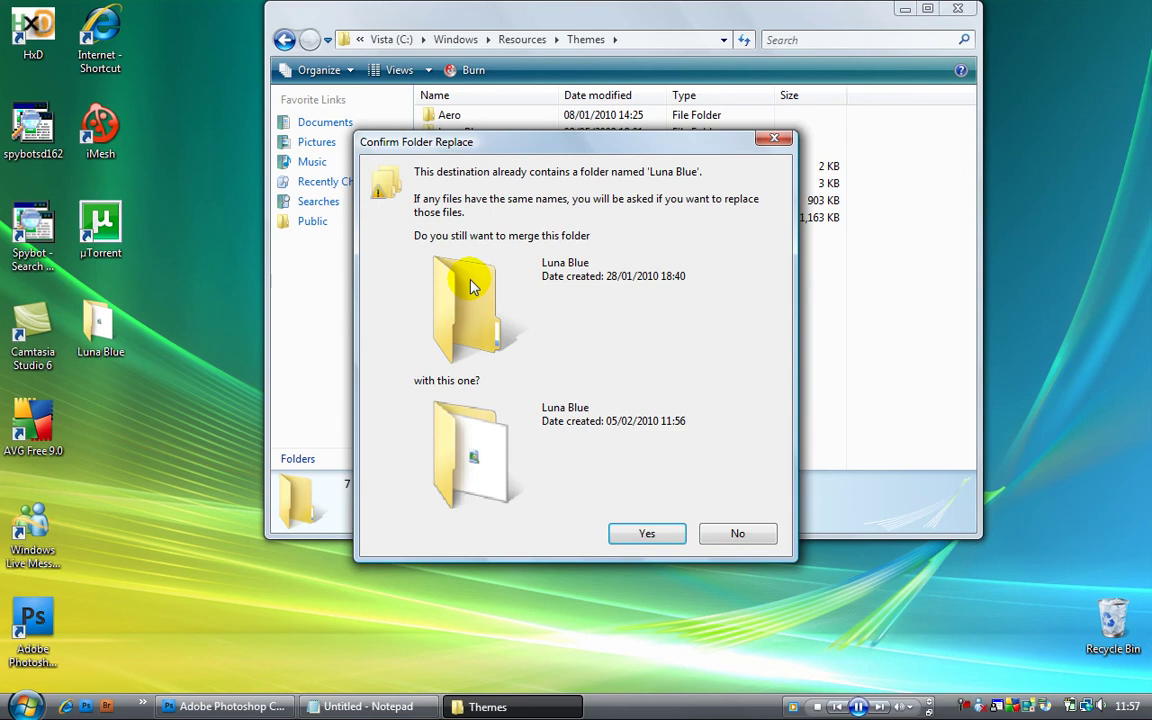
left_click(648, 534)
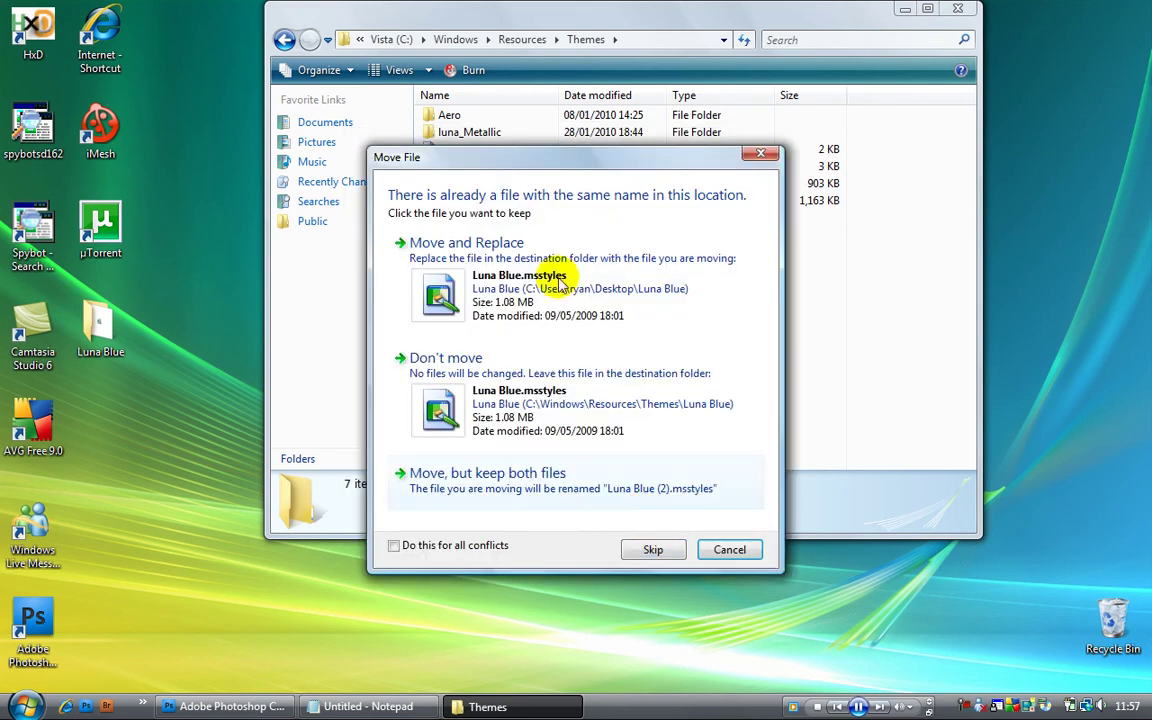
left_click(548, 244)
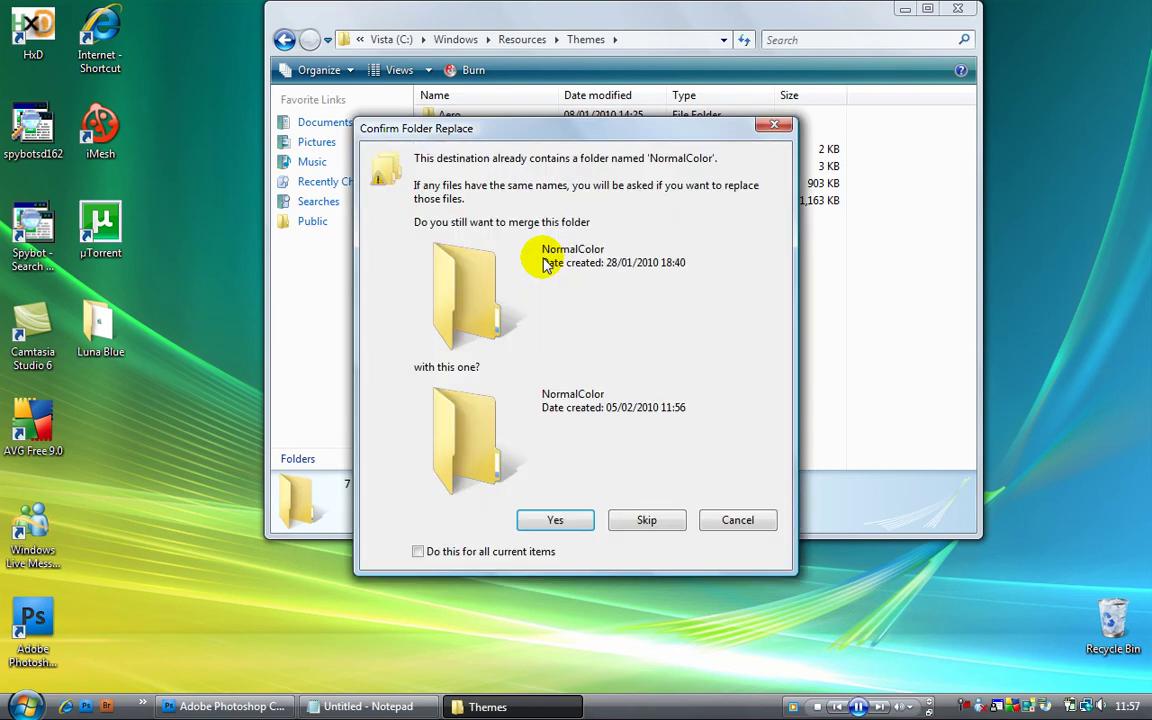
left_click(555, 522)
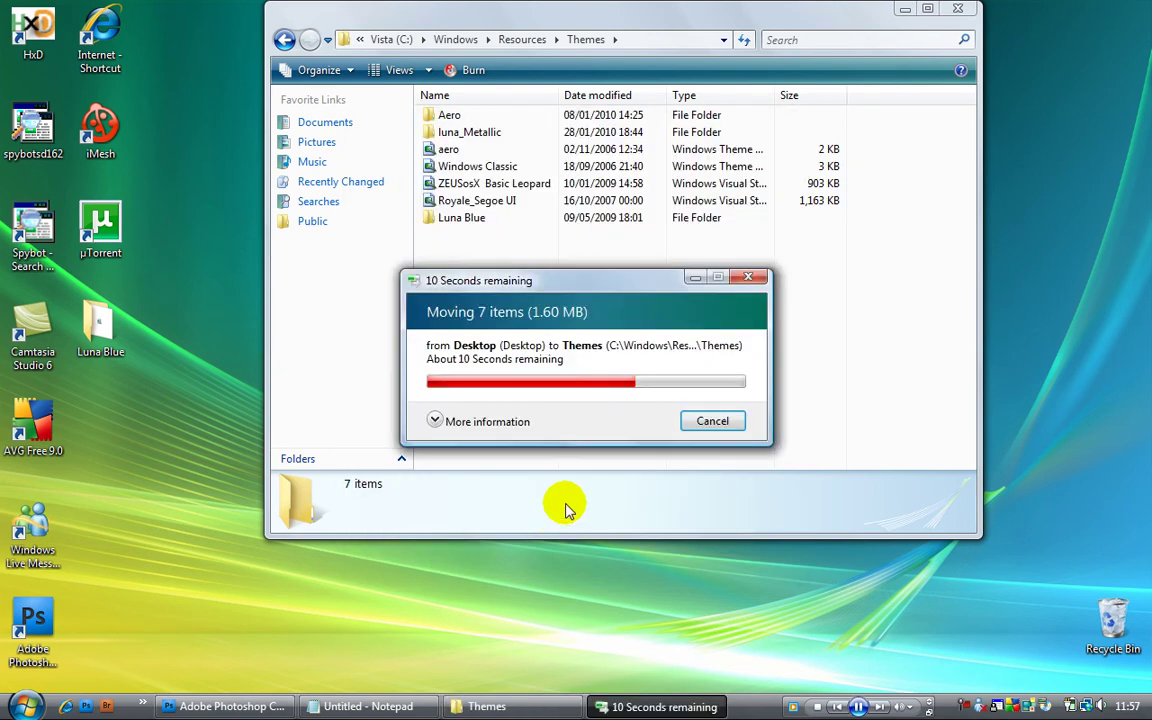
left_click(565, 268)
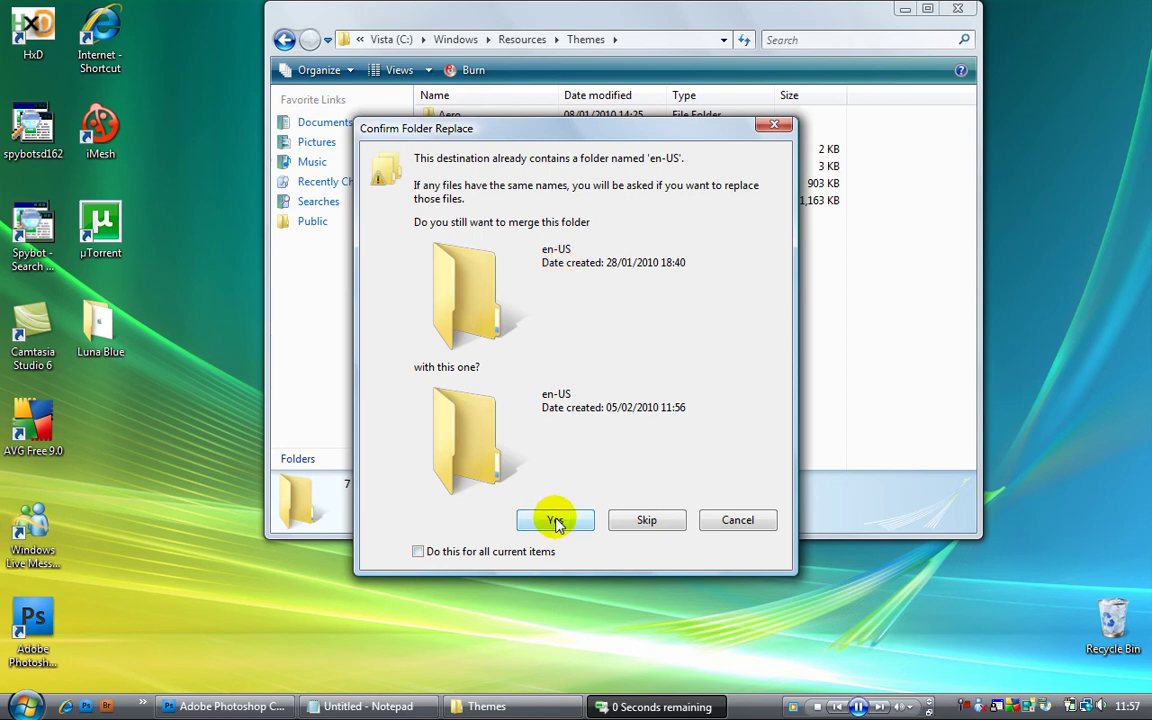
left_click(557, 522)
left_click(565, 300)
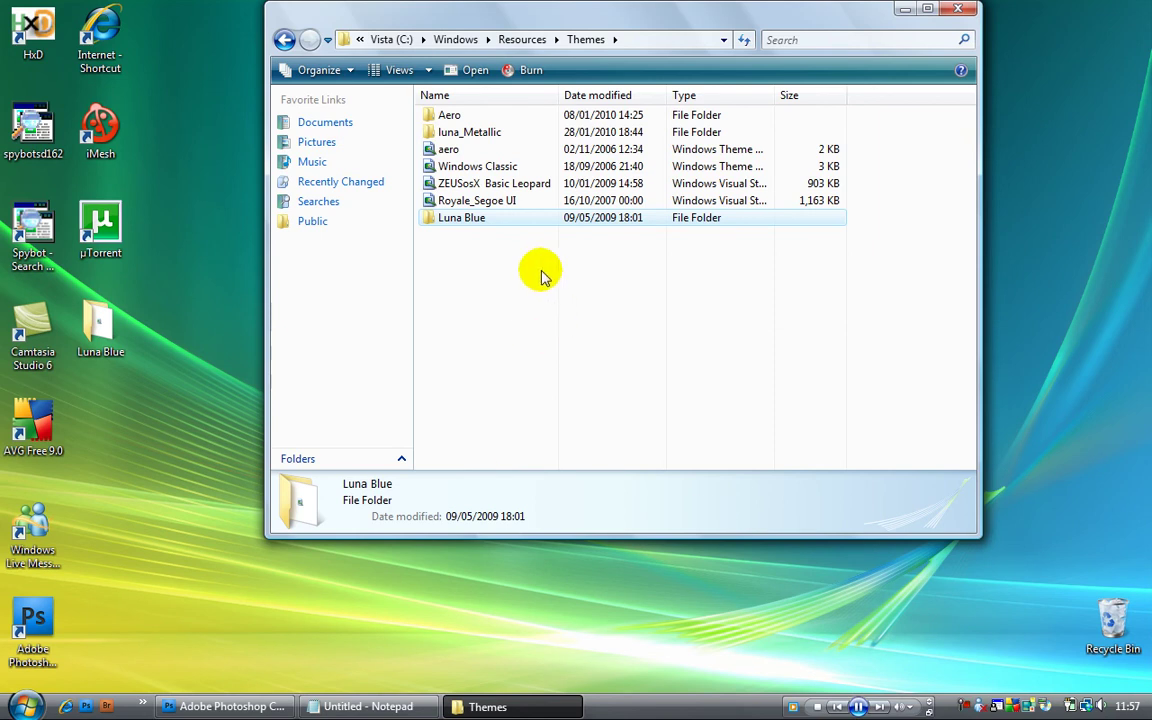
left_click_drag(509, 221, 517, 150)
- Restore Notepad and replace the note with "Now just apply the theme"
left_click(350, 706)
left_click_drag(1040, 308, 2, 150)
type("How")
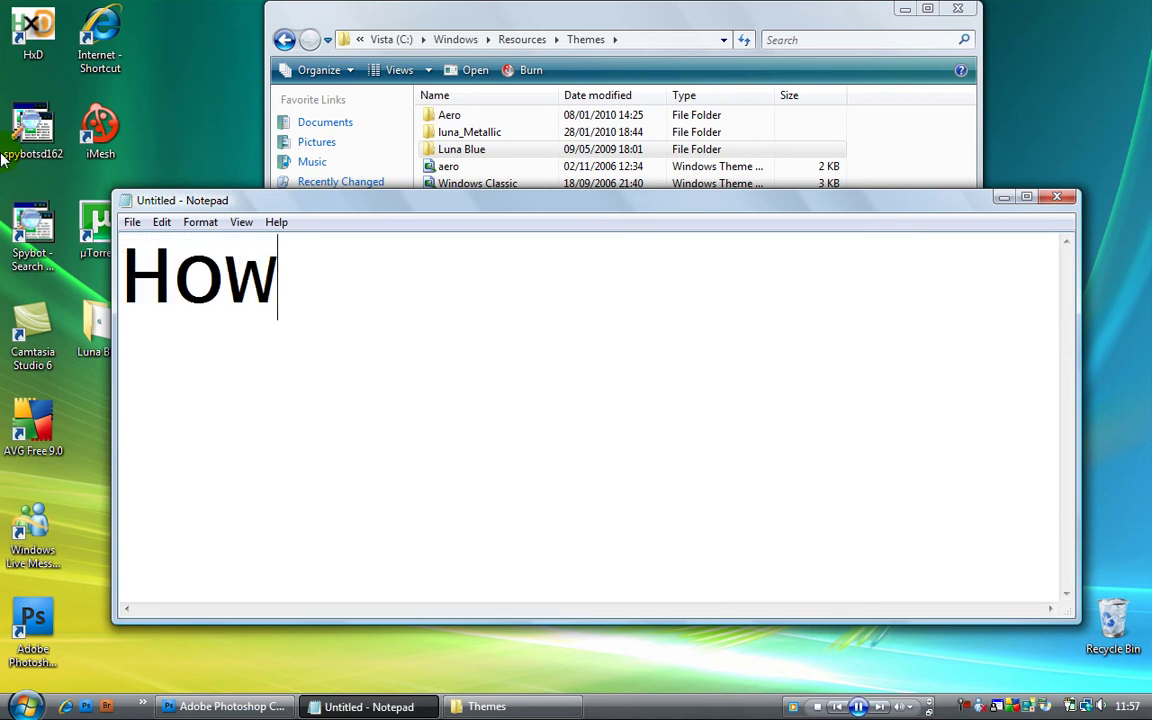
type("Now just ")
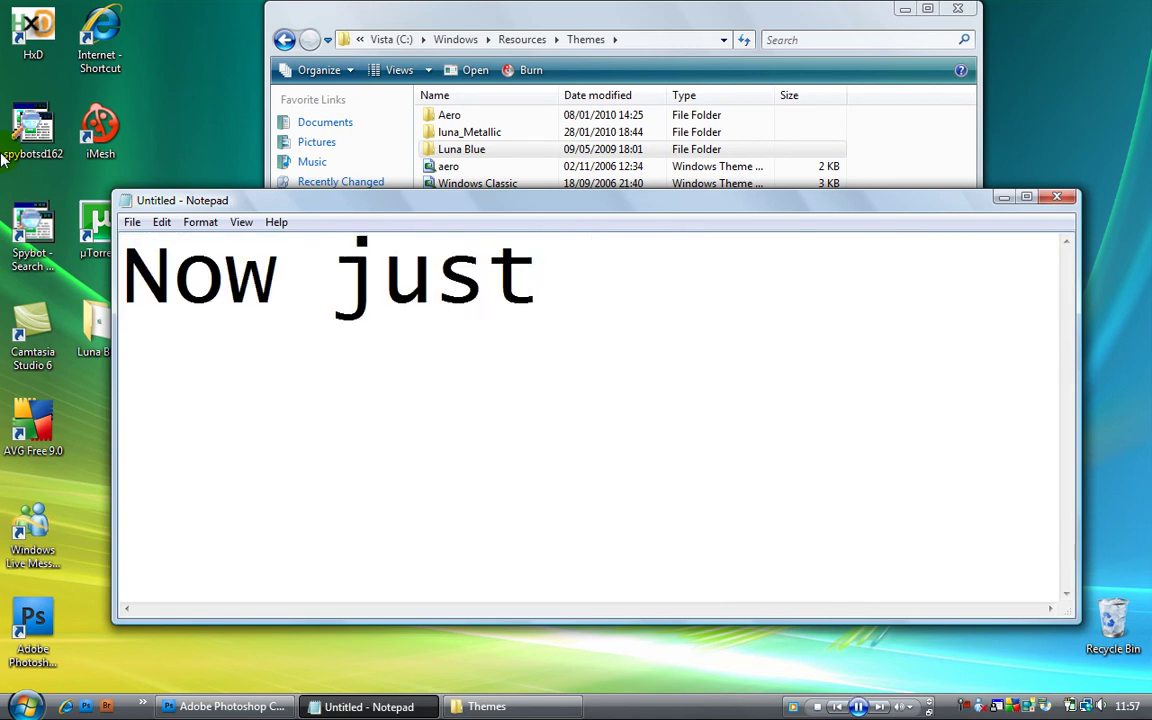
type("apply the theme")
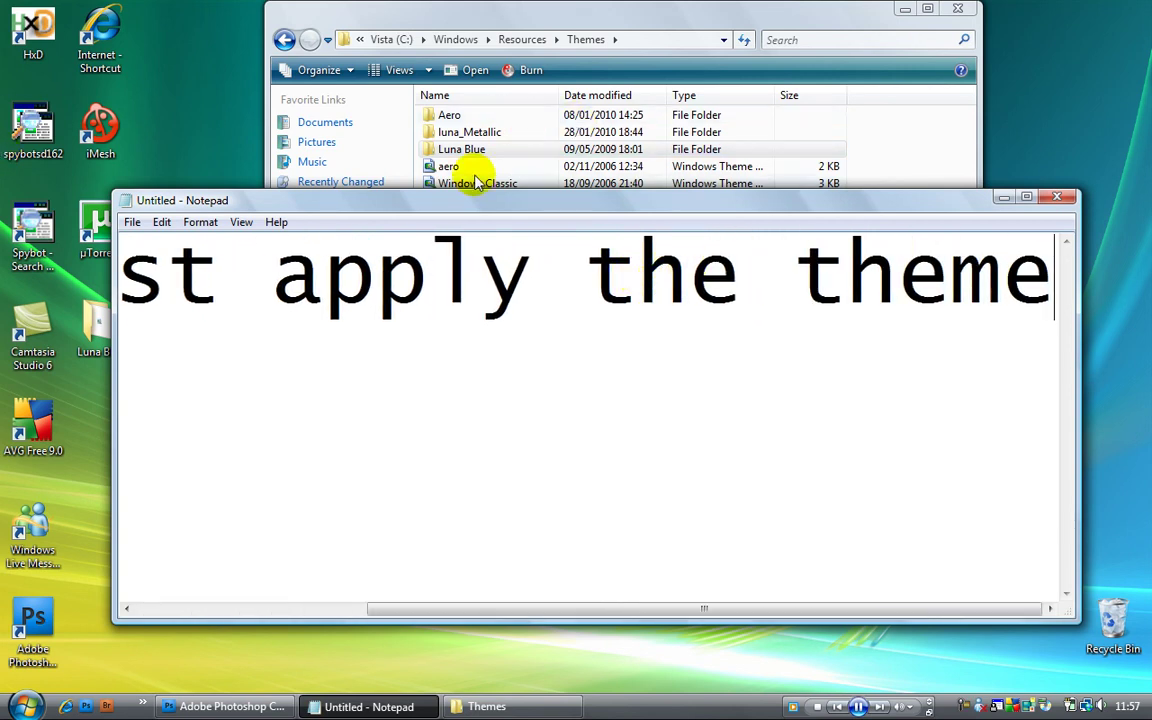
- Open the Luna Blue visual style from its folder in Themes and apply the "Luna - Blue" color scheme
double_click(488, 150)
left_click(469, 135)
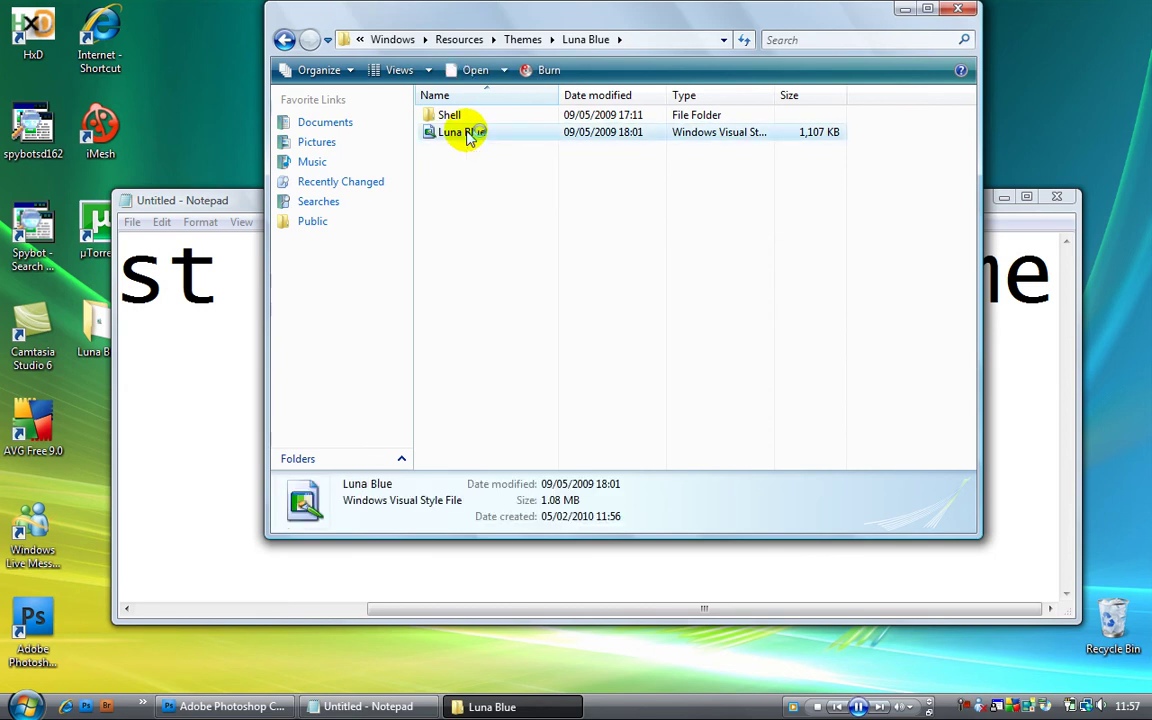
double_click(469, 135)
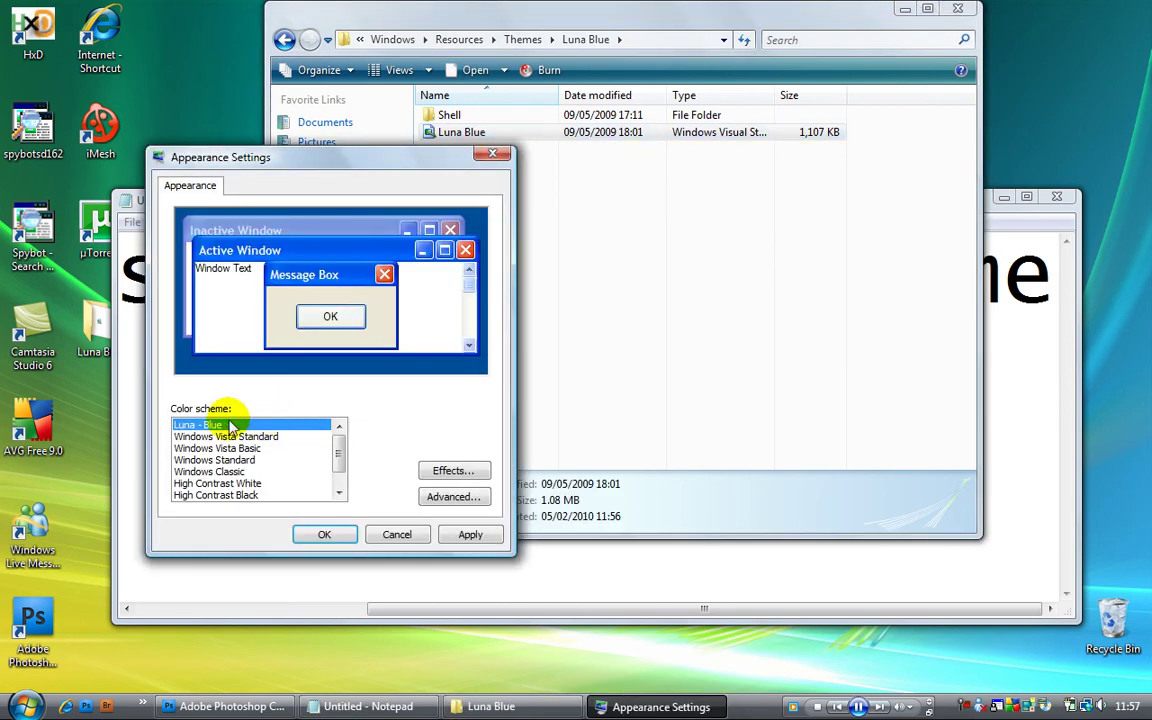
left_click(316, 536)
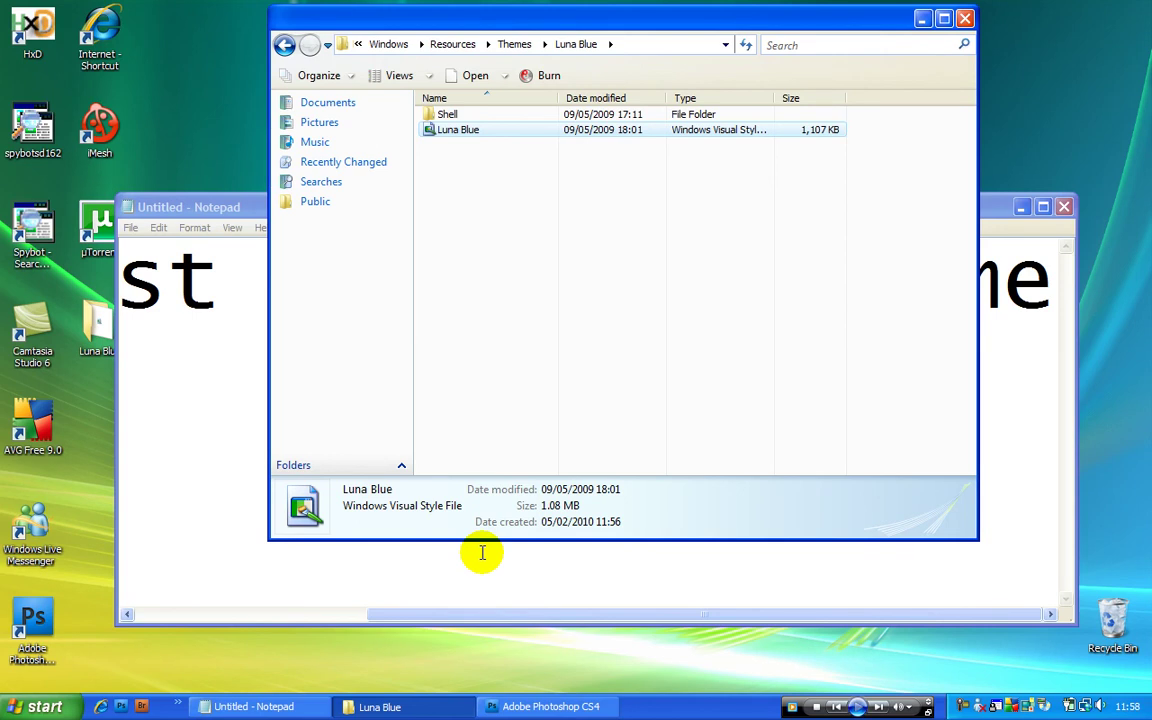
- Close the Luna Blue folder window and replace the Notepad note with "Nice or what?"
left_click(966, 19)
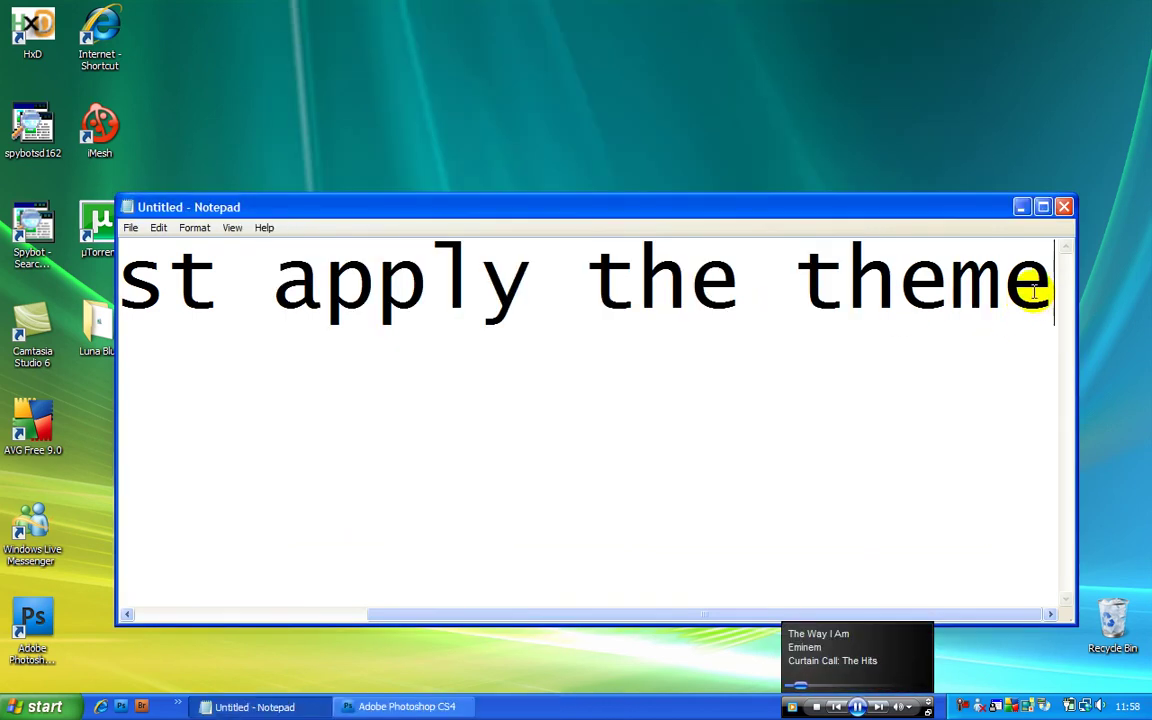
left_click_drag(1047, 295, 5, 232)
type("Nice or what?")
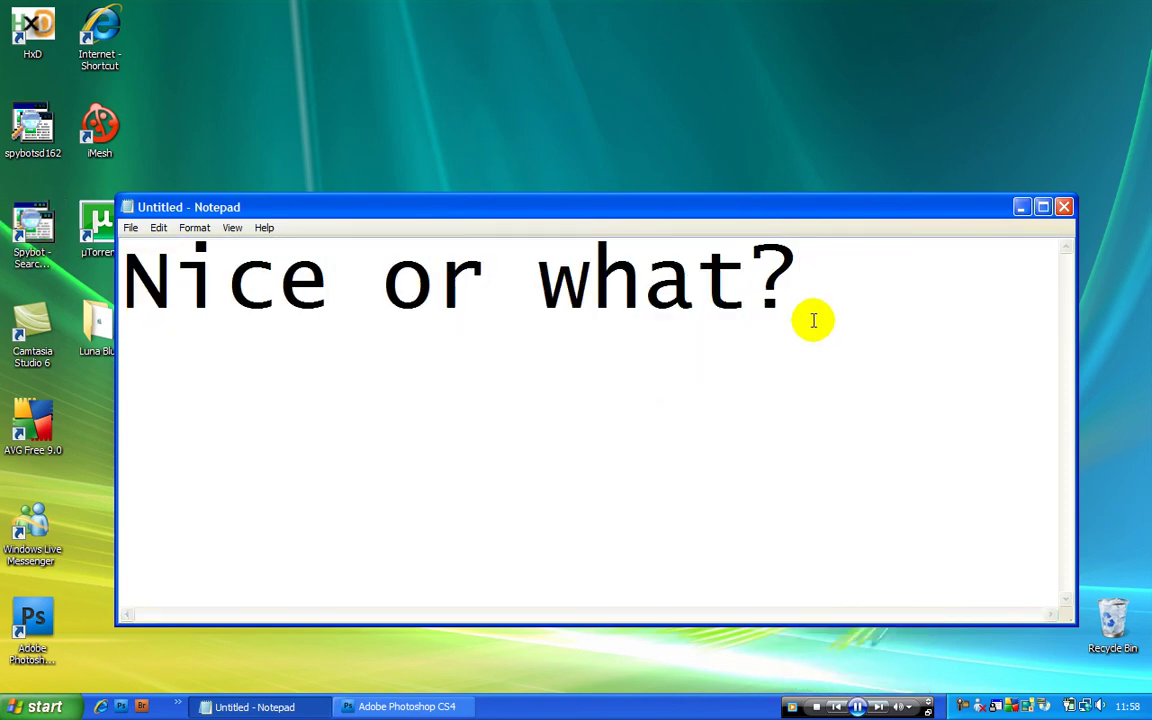
- Replace the note with "Subscribe, i'm going to do Call Of Duty 4 Hacks And"
left_click_drag(700, 352, 37, 290)
type("Sub")
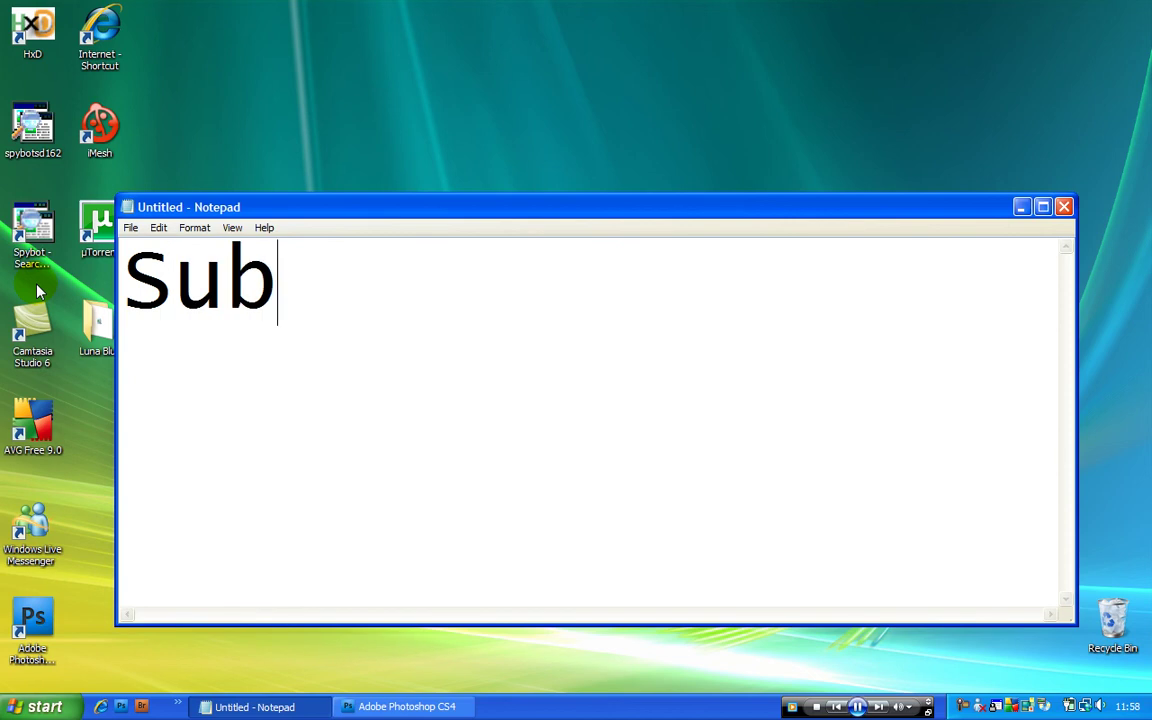
type("scribe, i'm go")
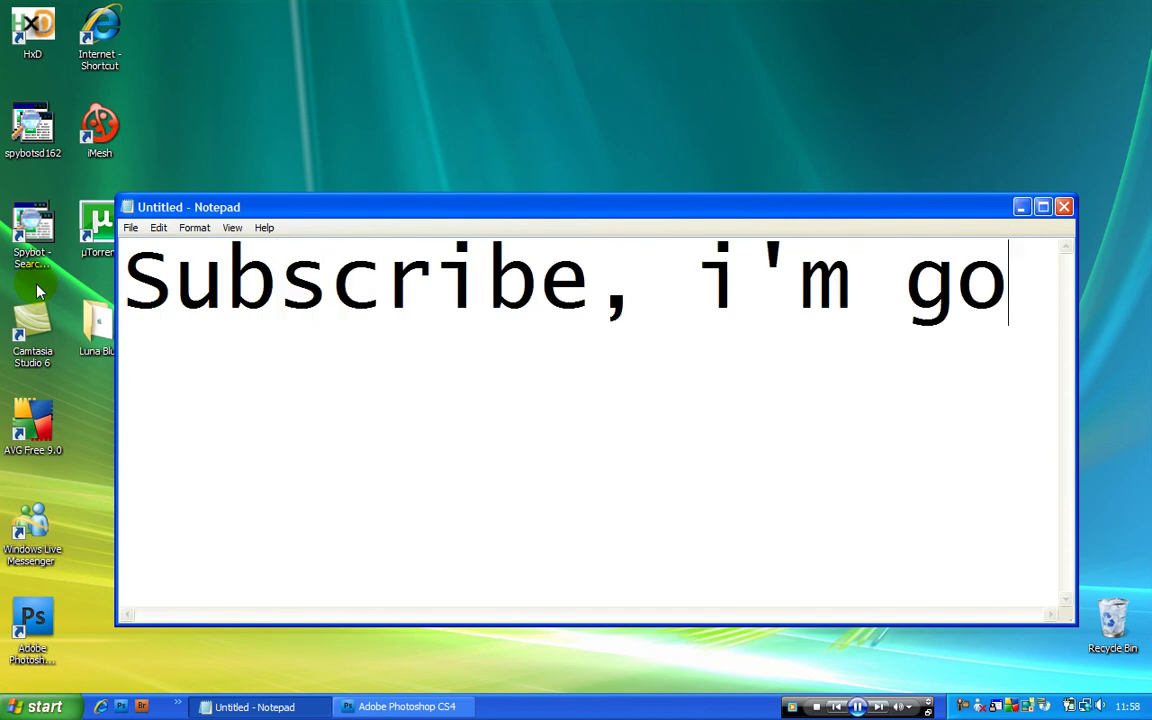
type("ing to do ")
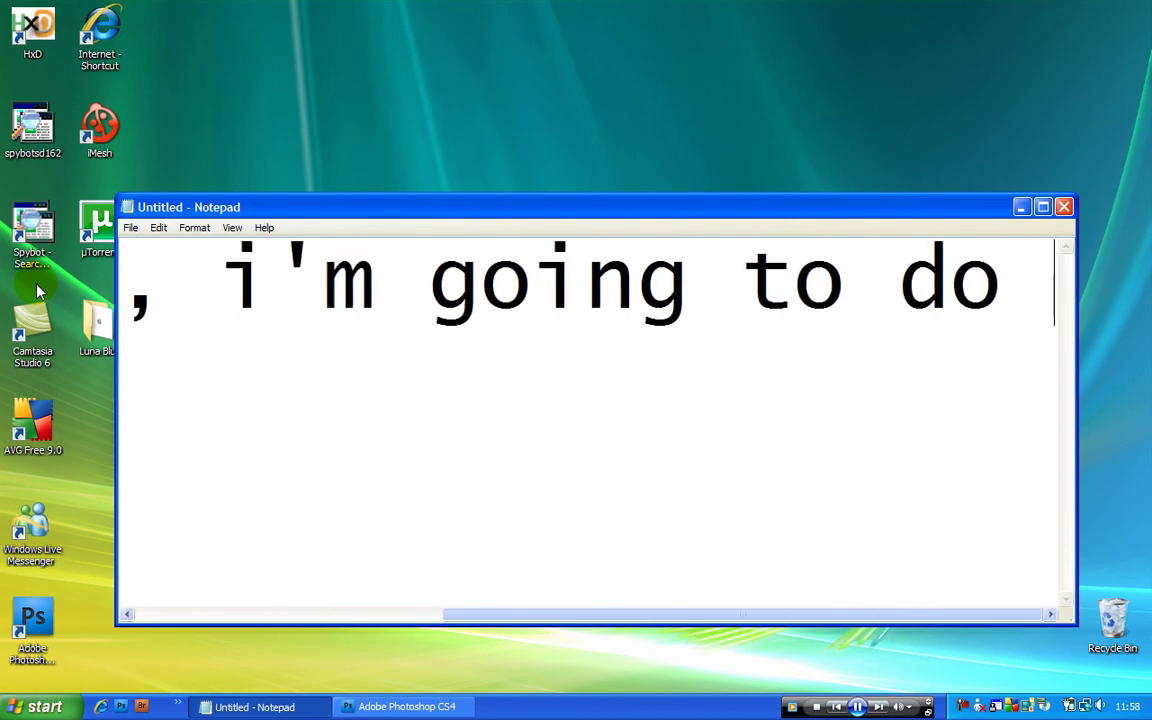
type("Call Of D")
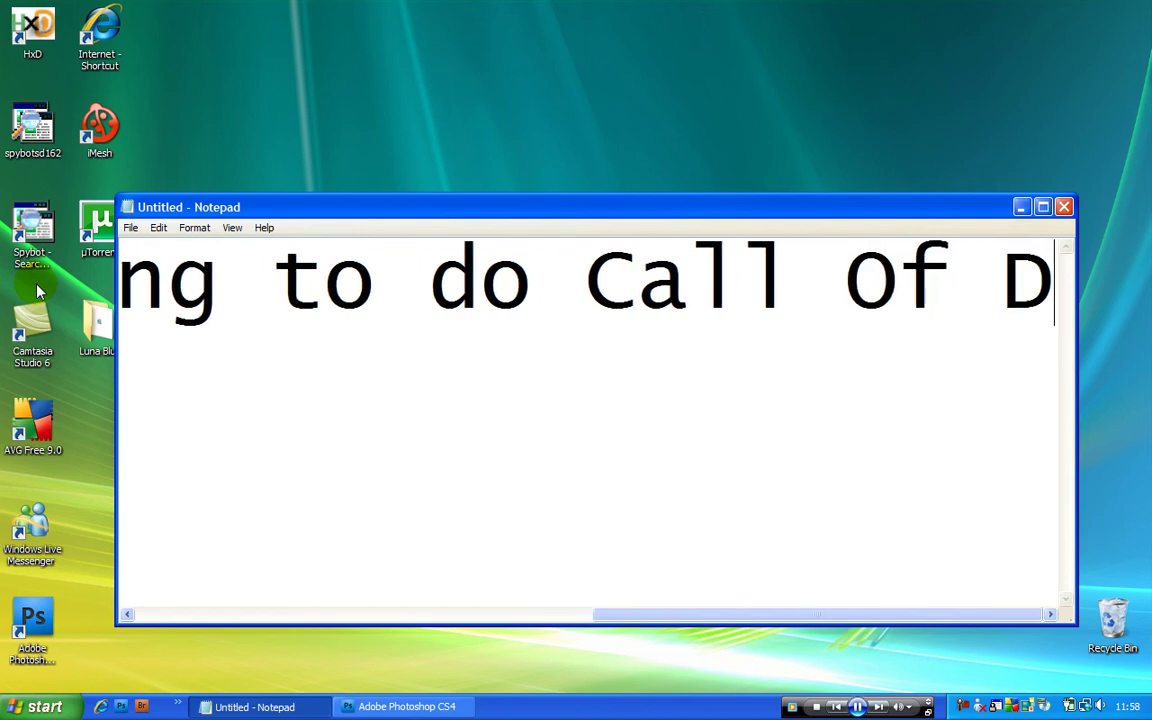
type("uty 4 Ha")
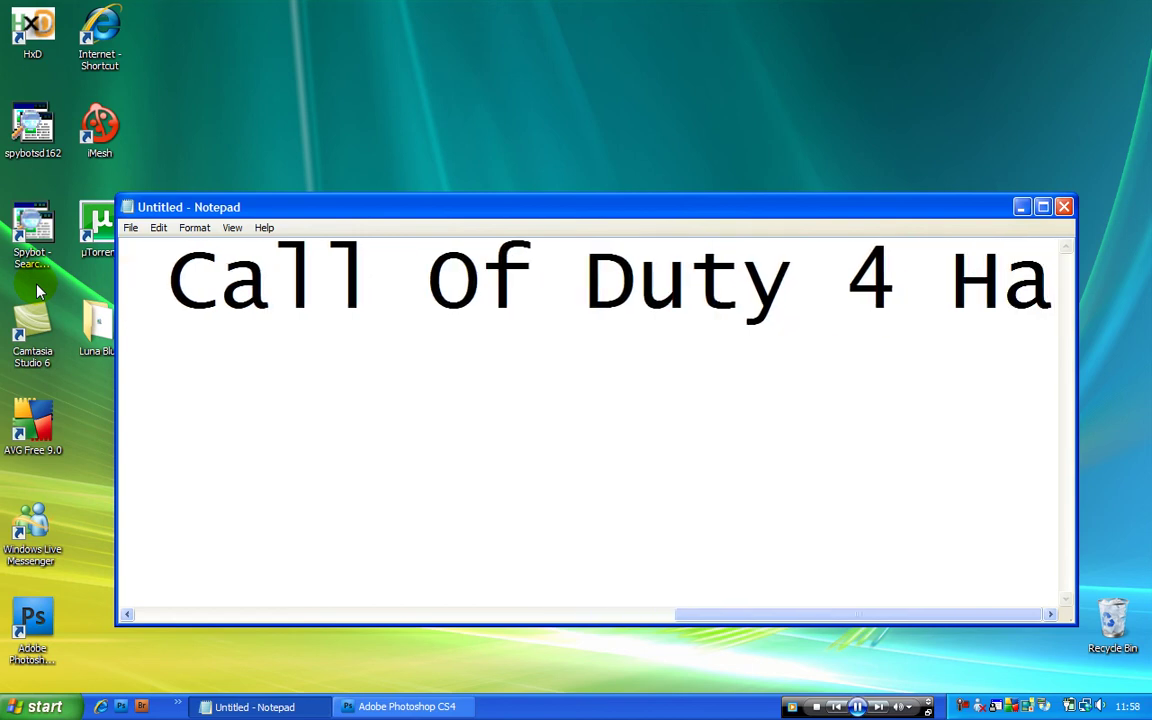
type("cks And")
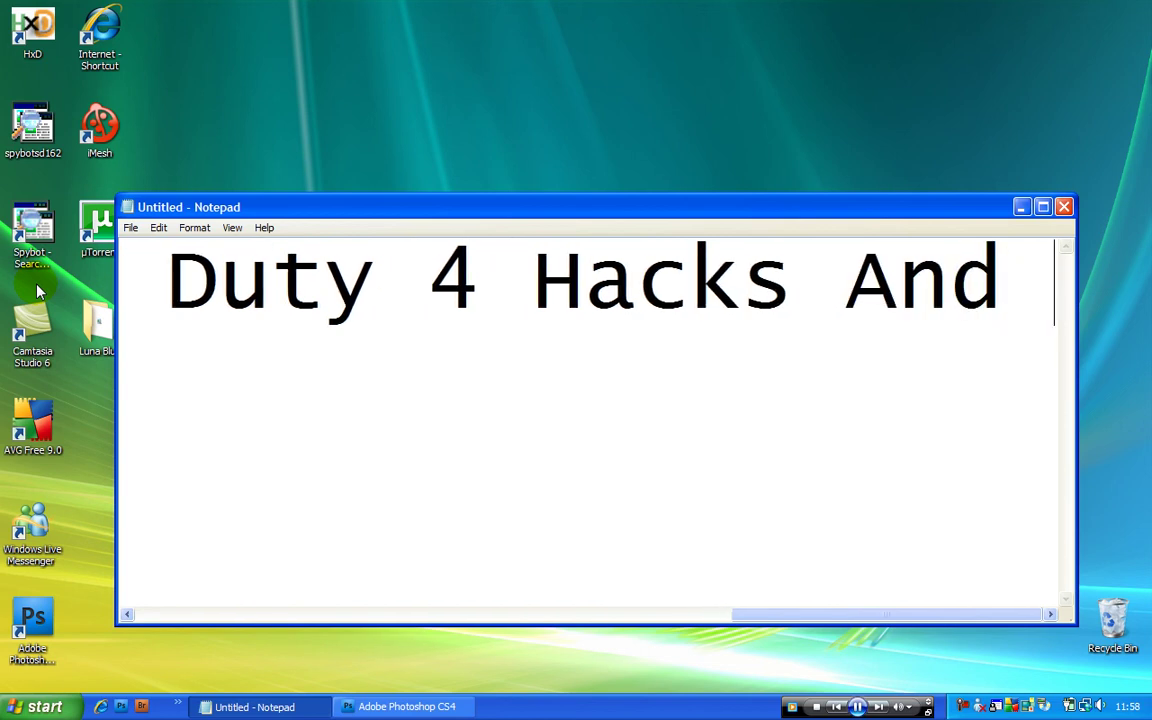